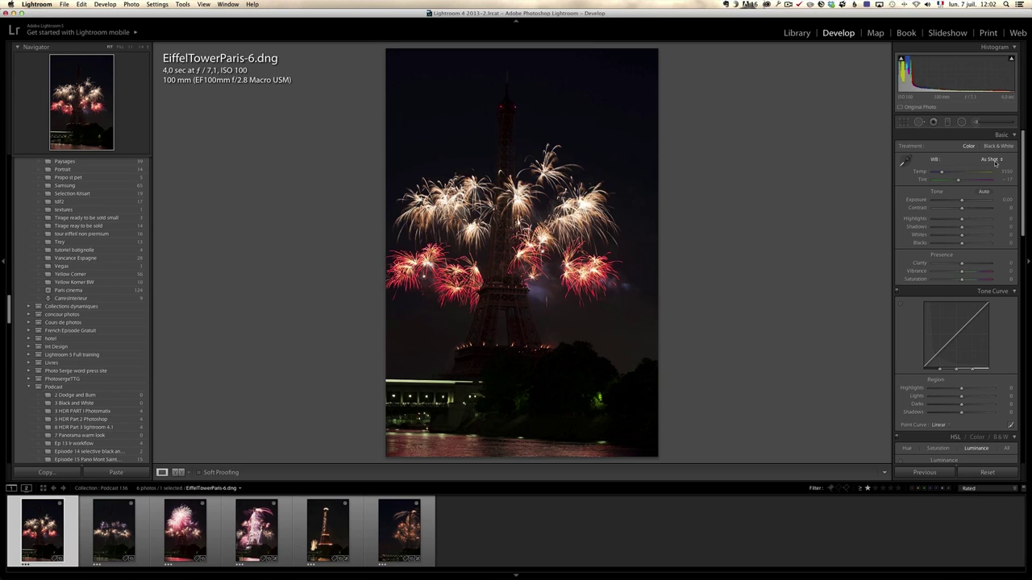
click(995, 161)
click(998, 192)
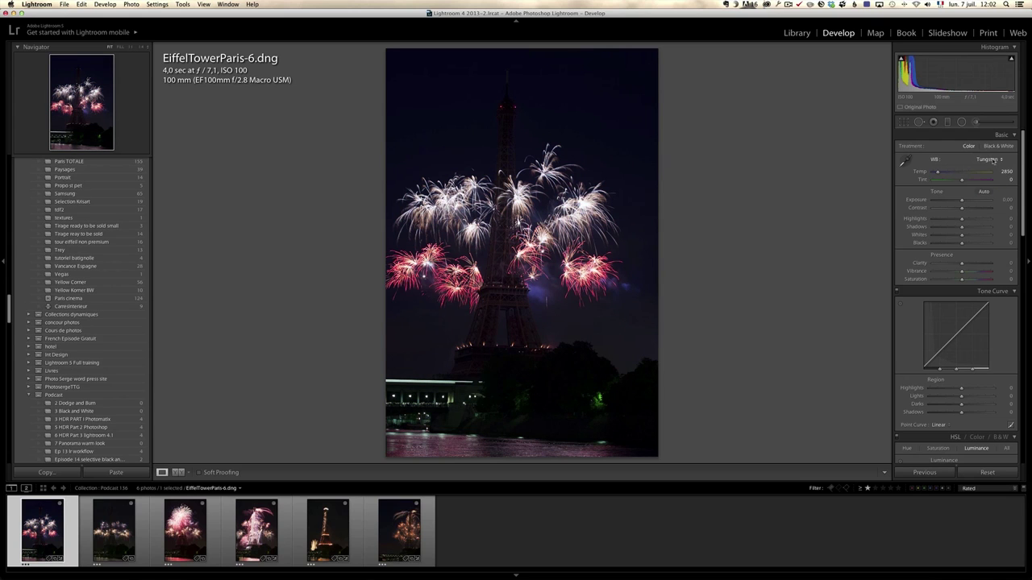
click(988, 159)
click(988, 165)
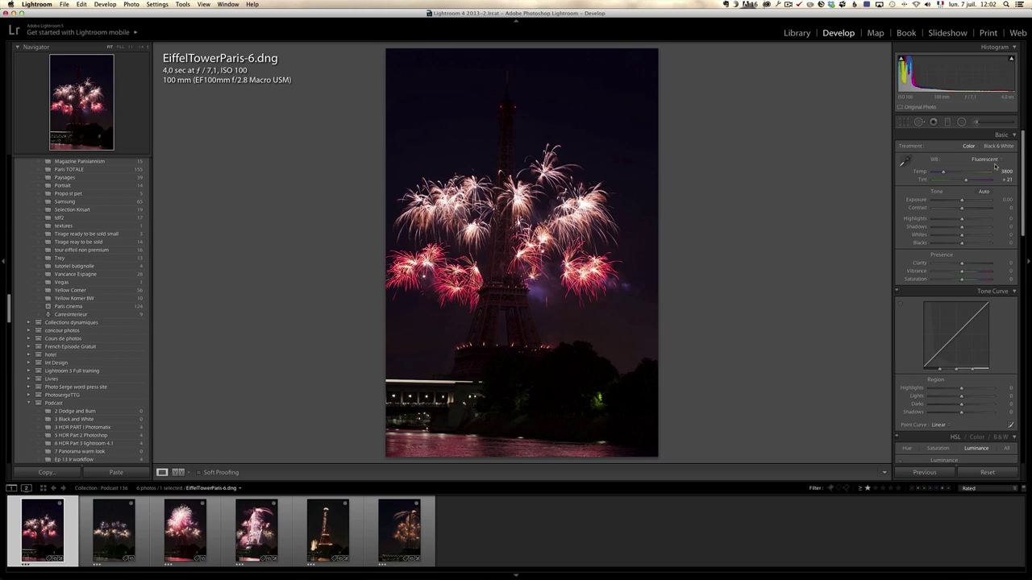
click(992, 161)
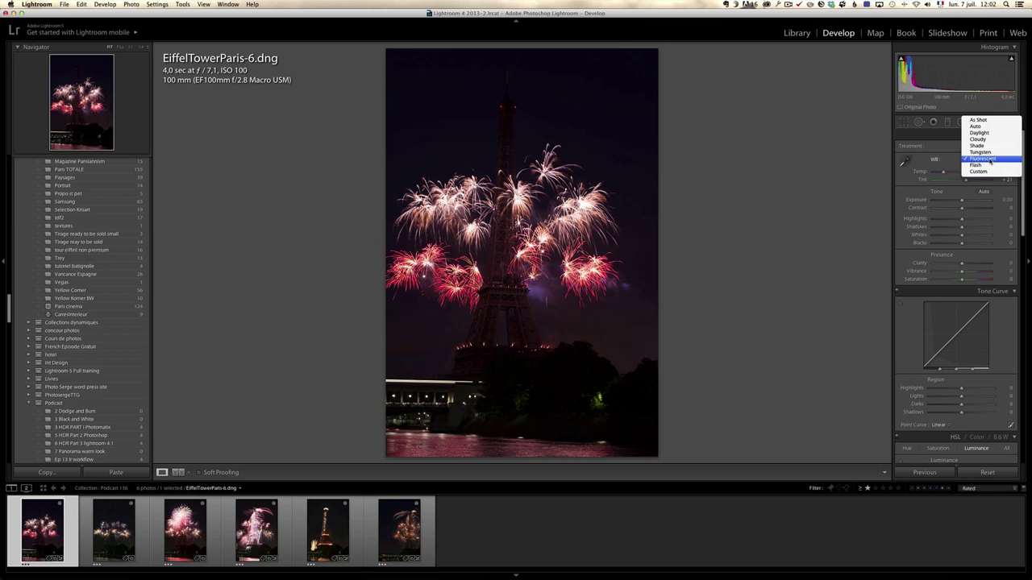
click(991, 152)
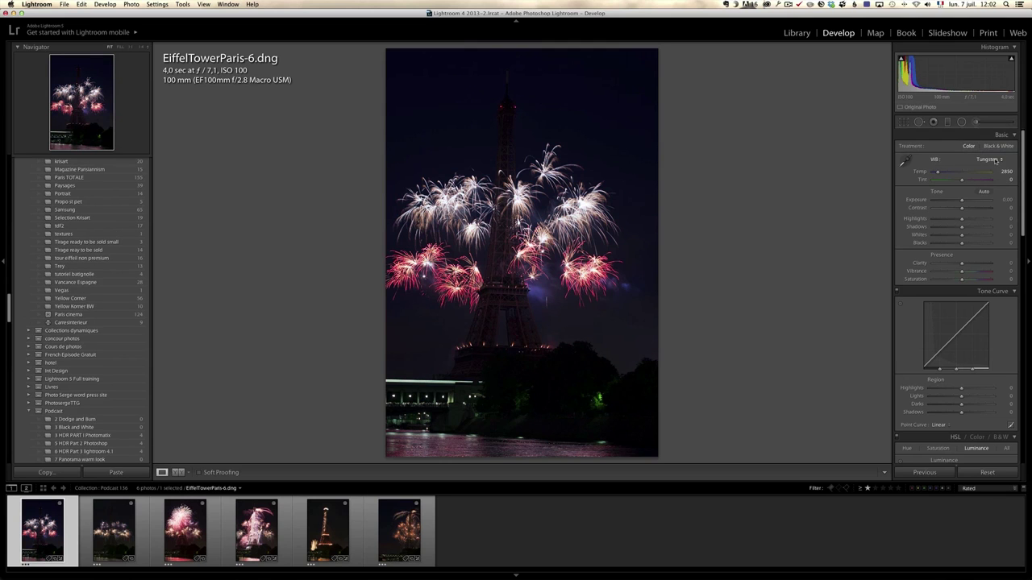
click(995, 160)
click(992, 126)
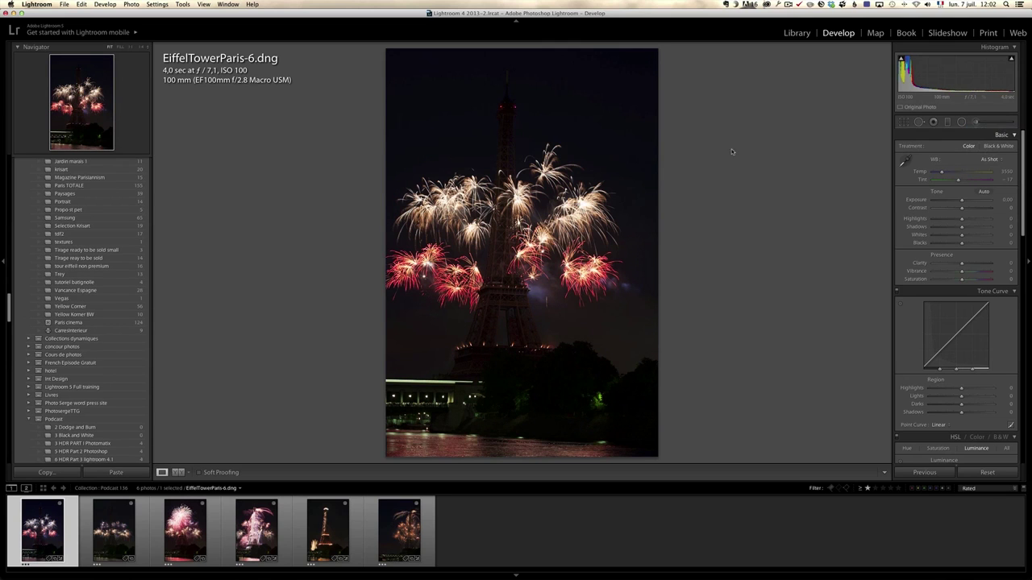
click(1000, 161)
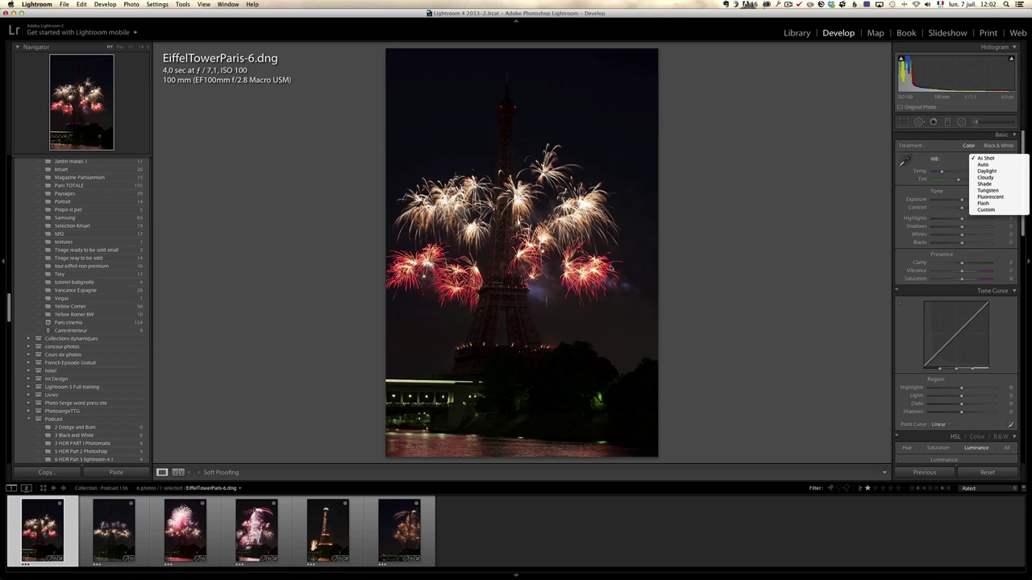
click(47, 543)
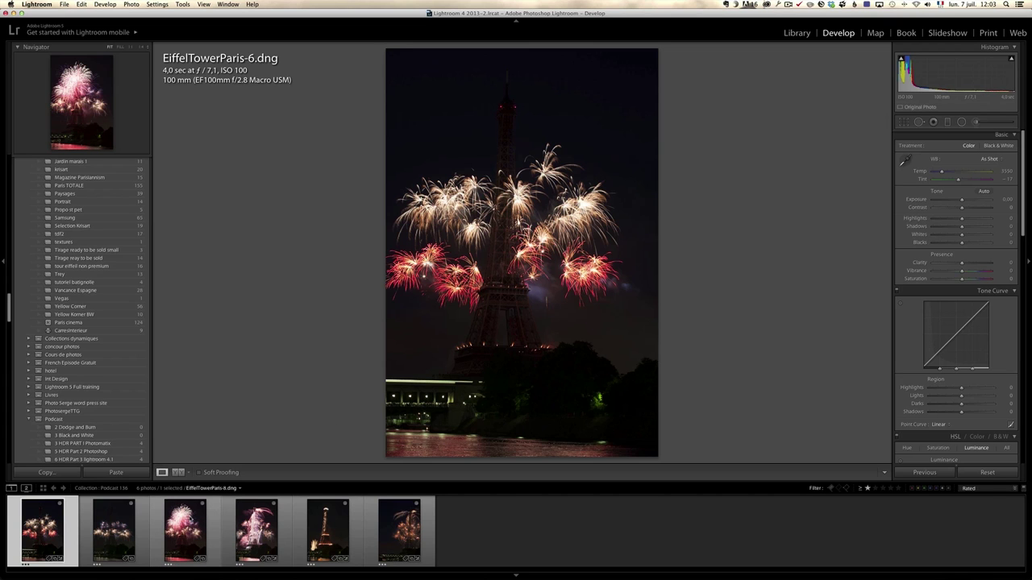
click(185, 528)
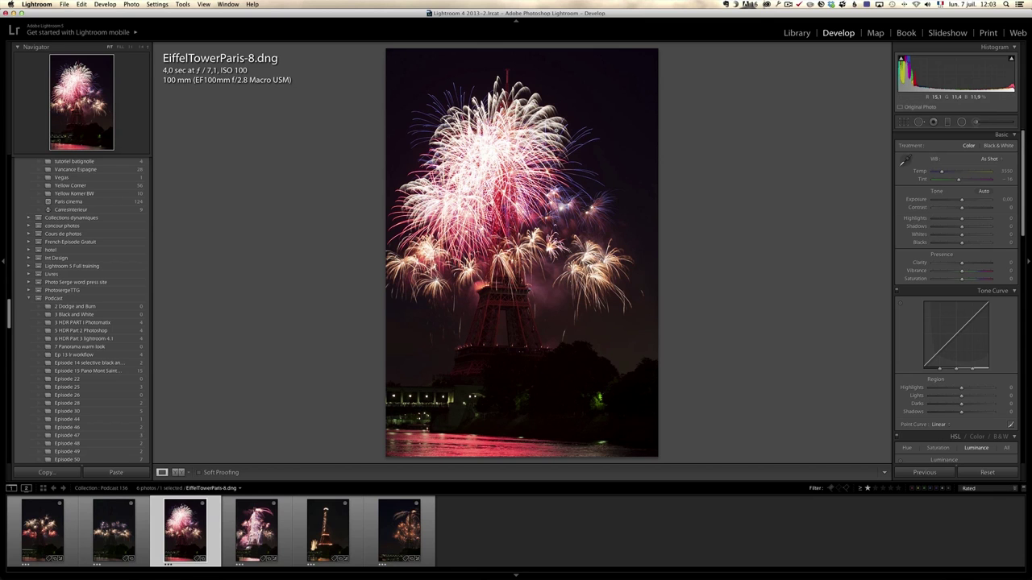
click(42, 528)
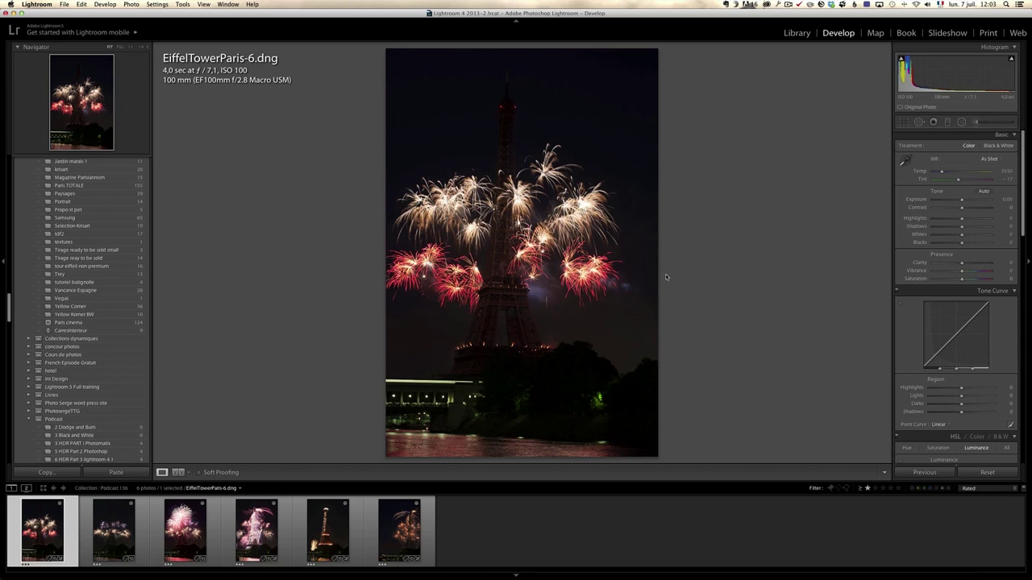
Step: Enter Shadows +100 and Highlights -100 in the Basic panel
click(1007, 226)
text(100)
key(Return)
click(1007, 219)
text(-100)
key(Return)
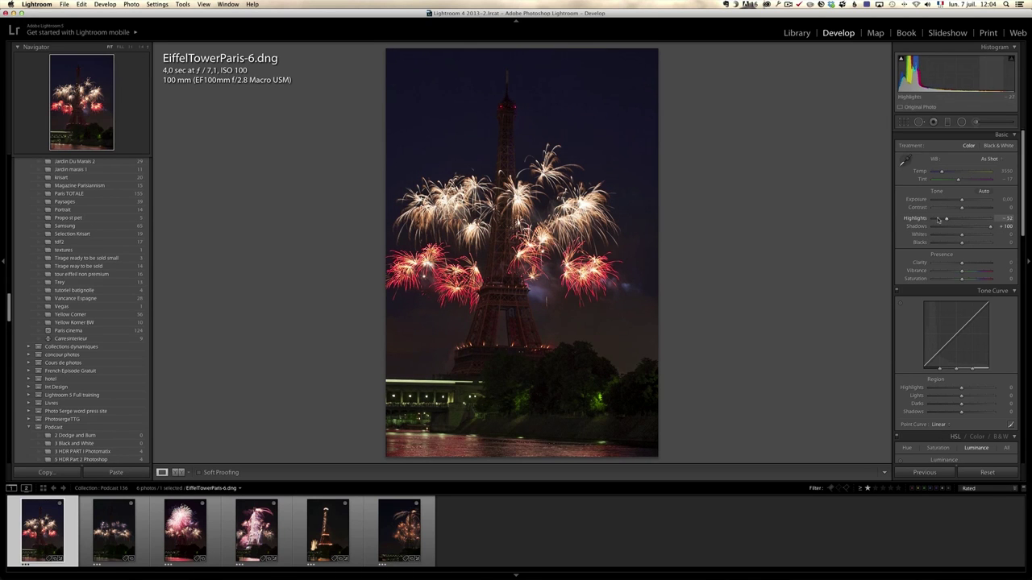
Step: Ease Highlights back to -18, brighten Whites to +31 and raise Exposure to +0.25
drag(933, 219, 954, 219)
drag(955, 218, 958, 218)
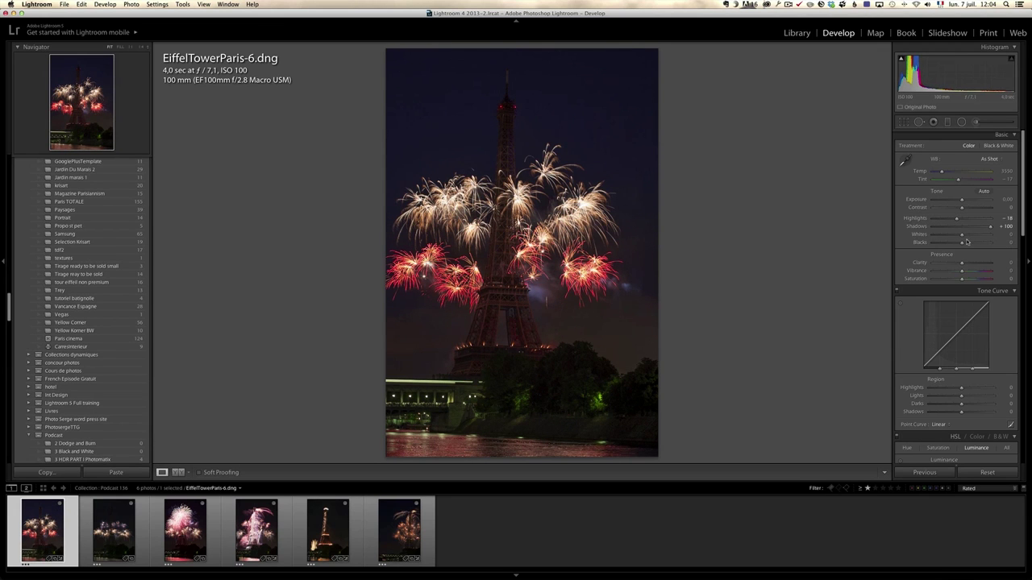
drag(961, 235, 971, 263)
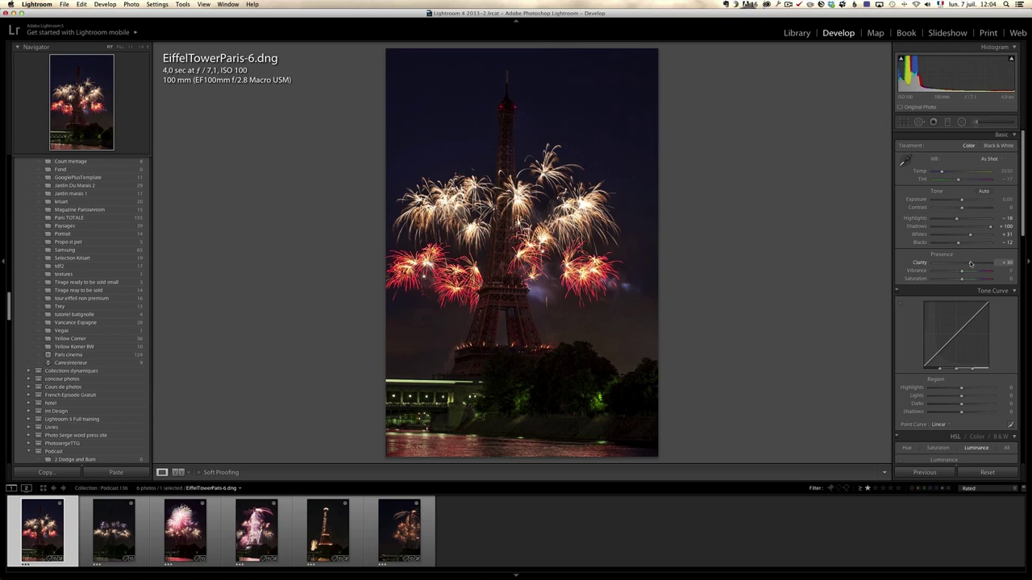
drag(961, 200, 964, 201)
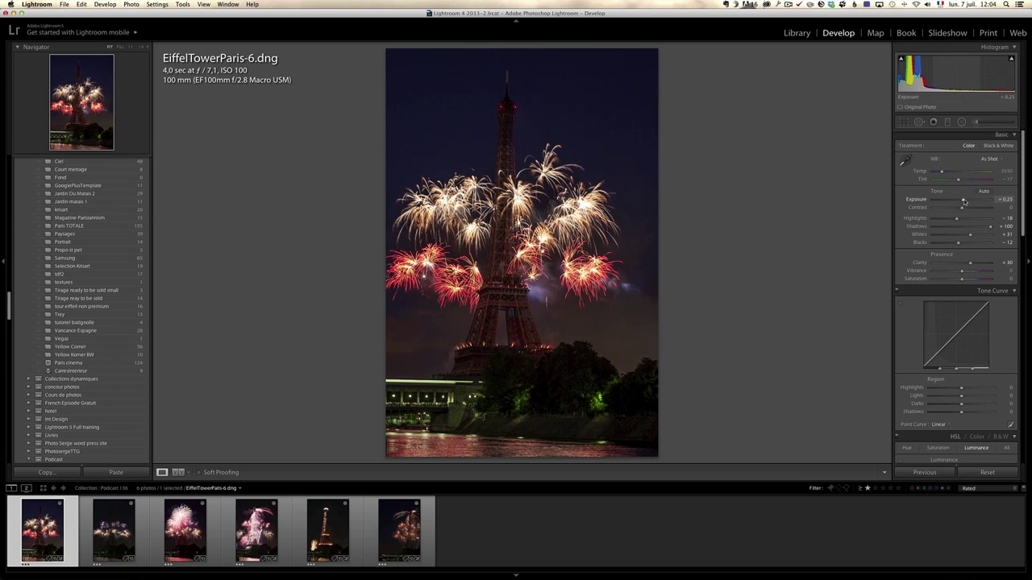
Step: Apply the Tungsten white balance preset, then try warmer Temp and more magenta Tint
click(989, 162)
click(995, 191)
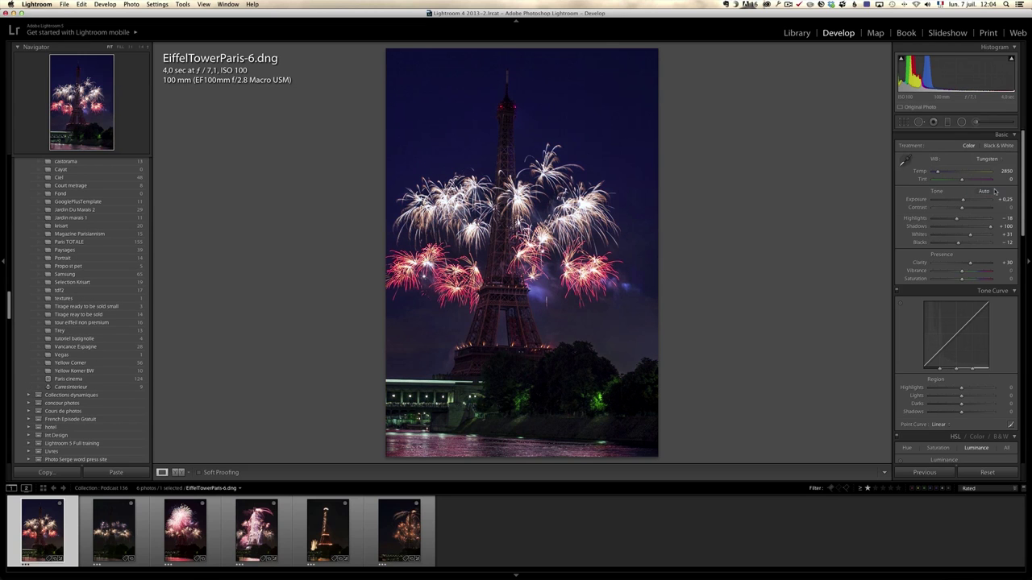
drag(938, 174, 941, 174)
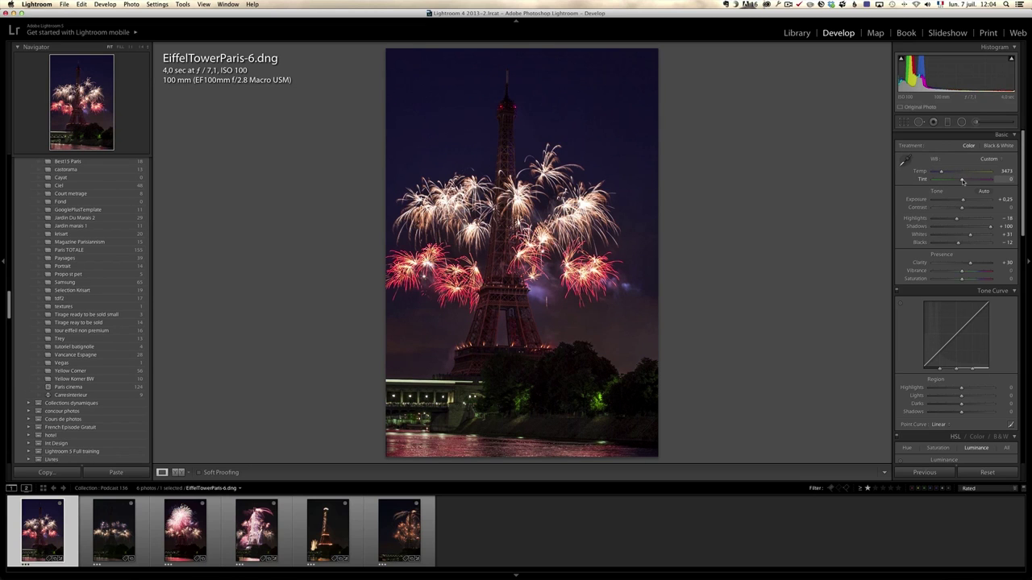
drag(964, 181, 965, 182)
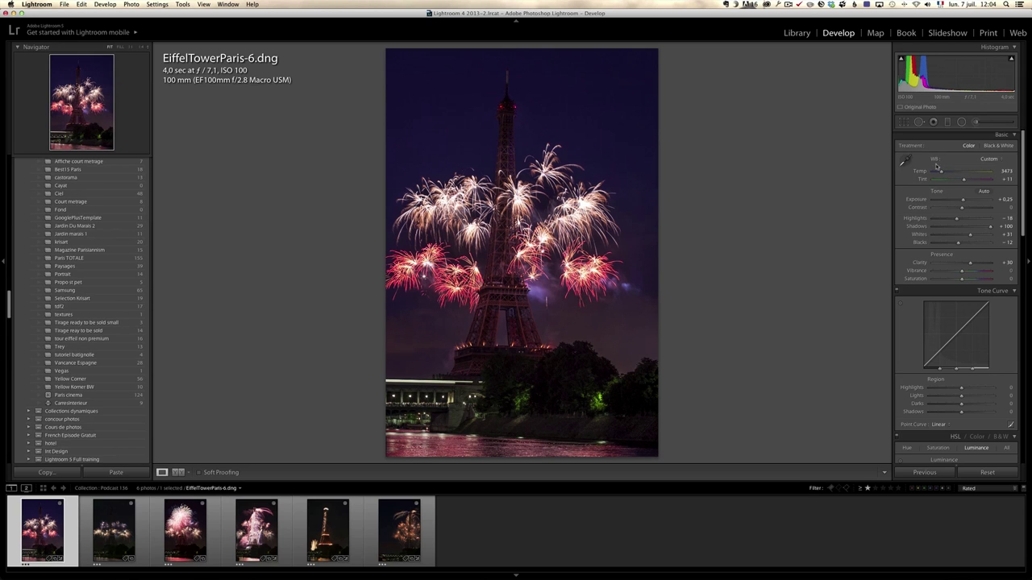
drag(964, 171, 978, 174)
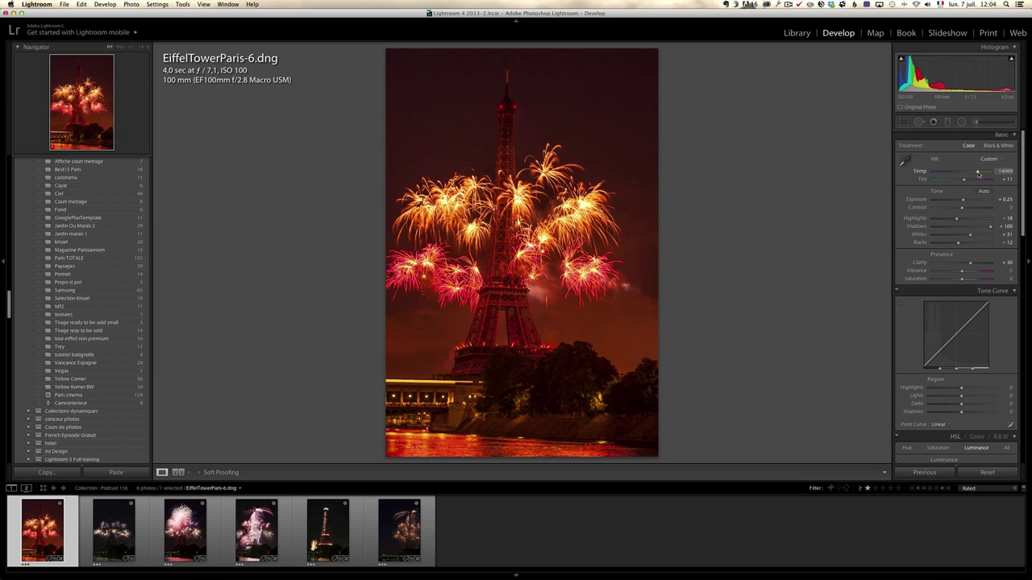
drag(978, 173, 973, 172)
Step: Switch to the Shade preset and cool Temp to a custom 4212 with Tint +10
click(989, 159)
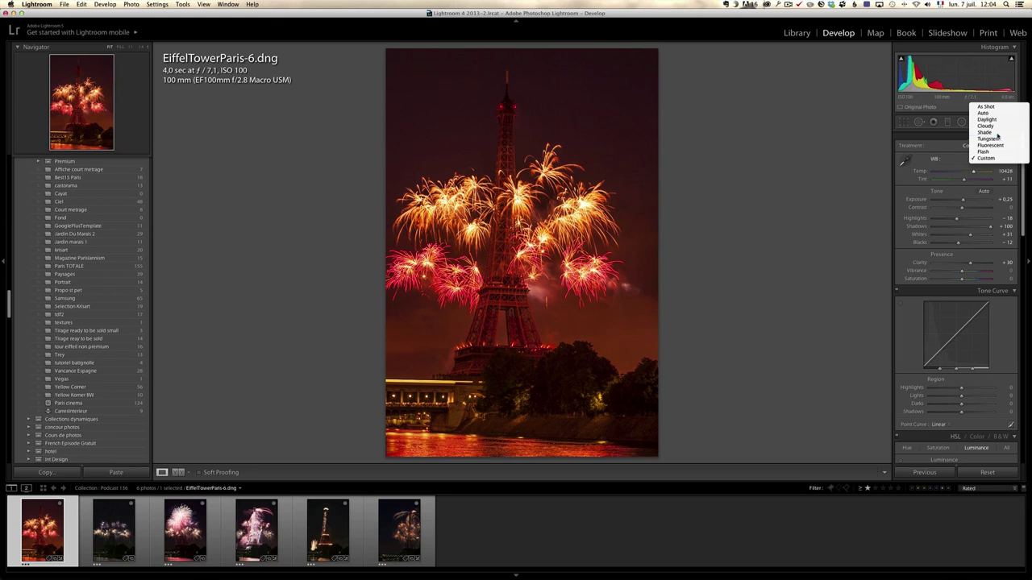
click(997, 133)
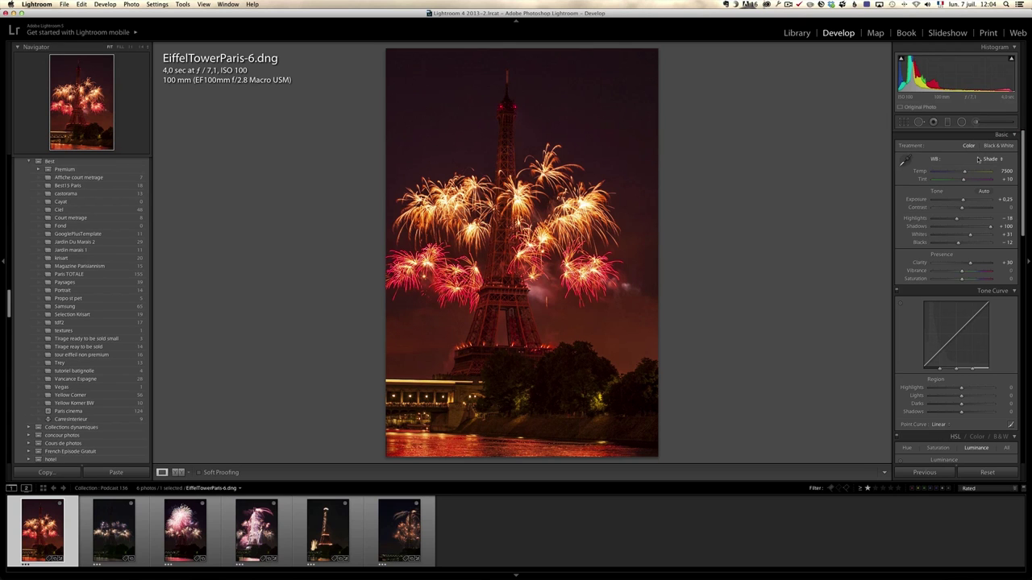
drag(965, 172, 945, 173)
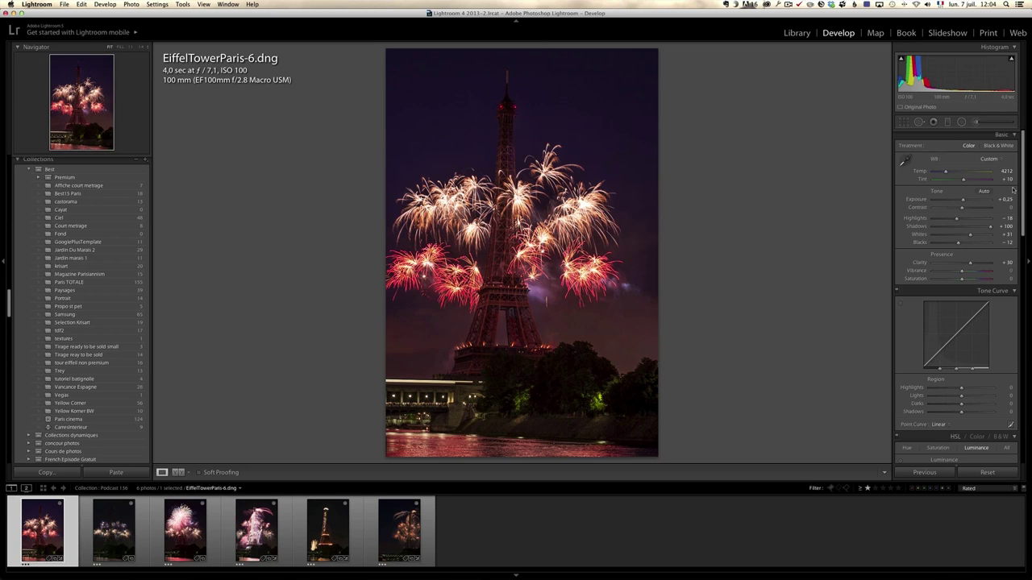
Step: At 1:1 zoom, raise sharpening Amount to 80 and Luminance noise reduction to 19
click(490, 258)
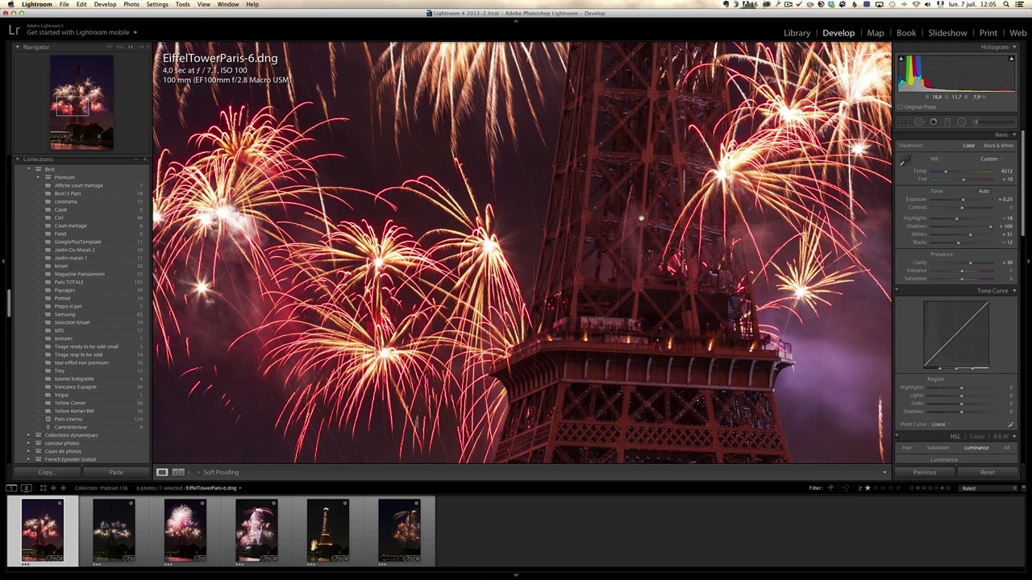
drag(1024, 232, 1021, 421)
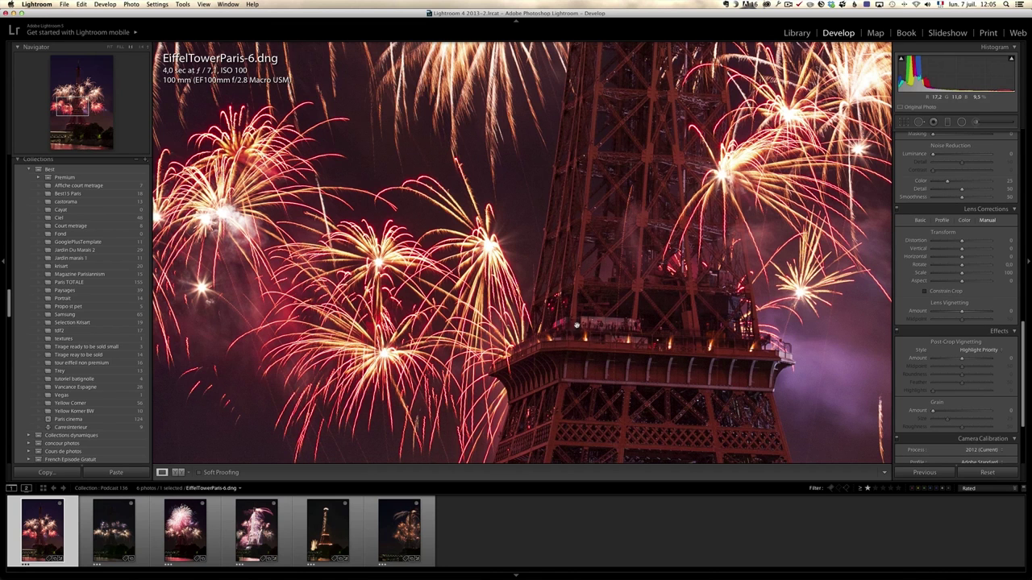
mouse_move(907, 258)
drag(1022, 328, 1024, 282)
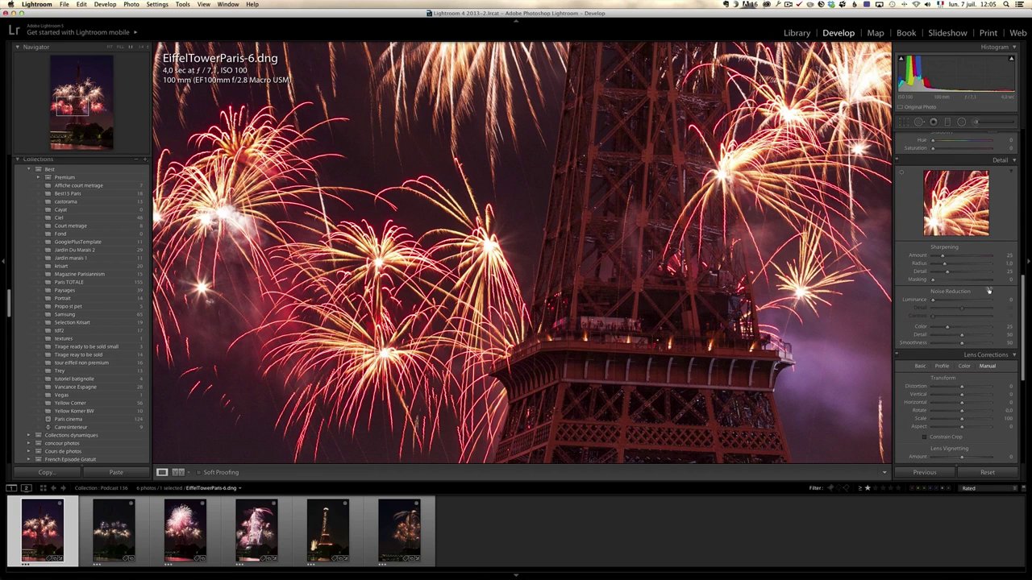
drag(959, 257, 964, 257)
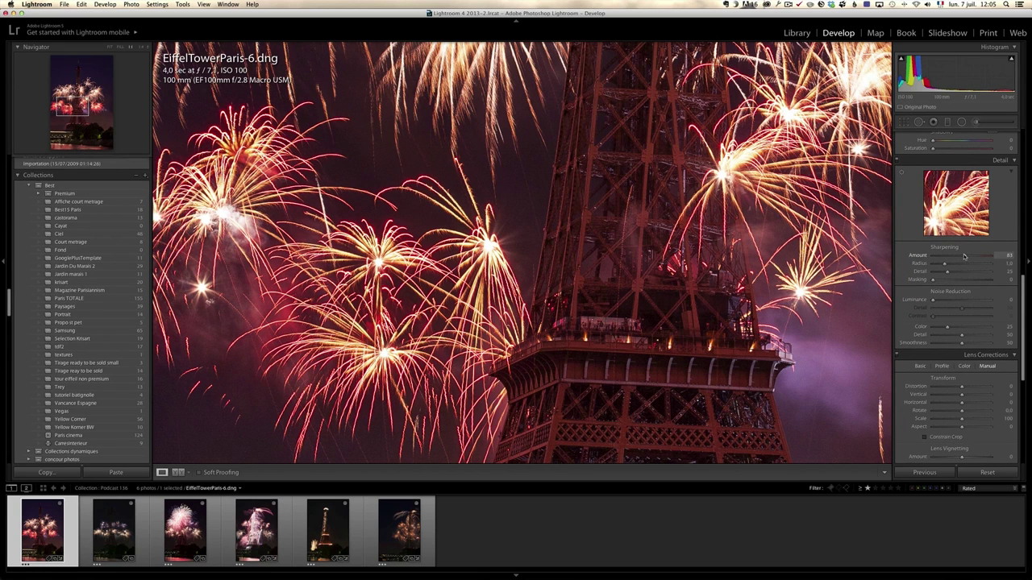
drag(933, 300, 942, 301)
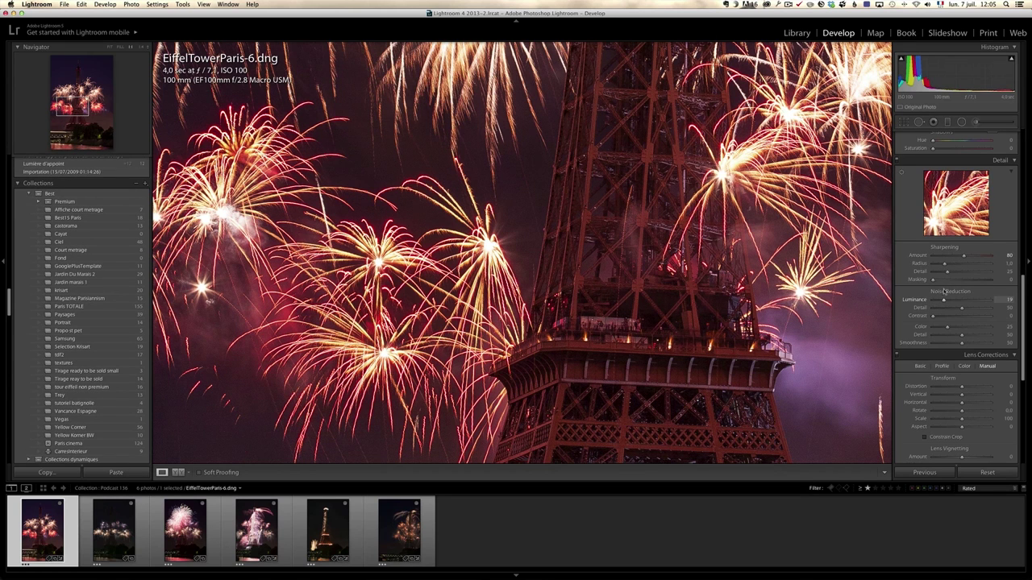
Step: Set sharpening Masking to 44 while previewing the mask, then fit the photo in view
drag(933, 280, 961, 280)
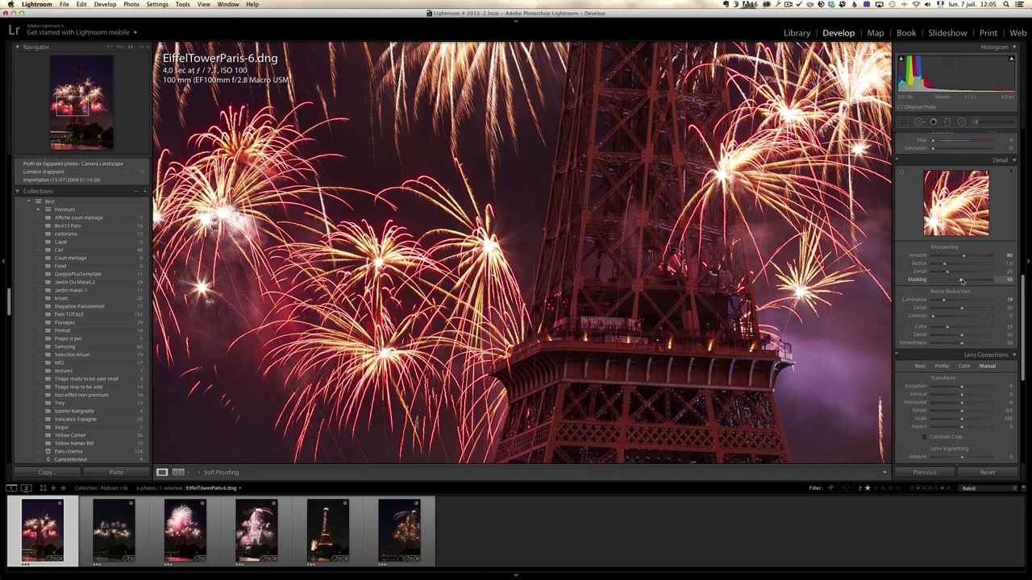
alt+click(961, 280)
drag(960, 280, 960, 280)
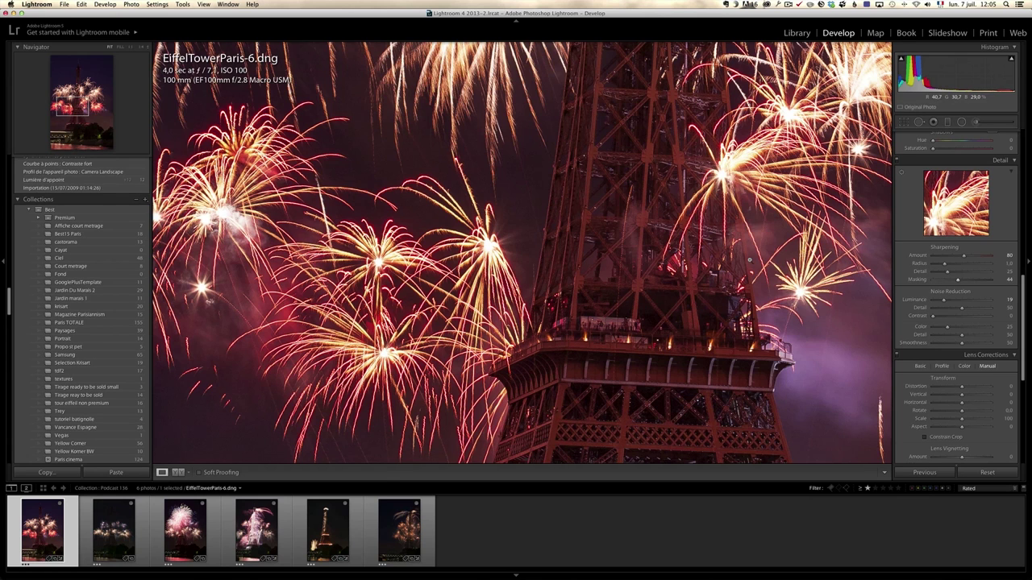
click(749, 260)
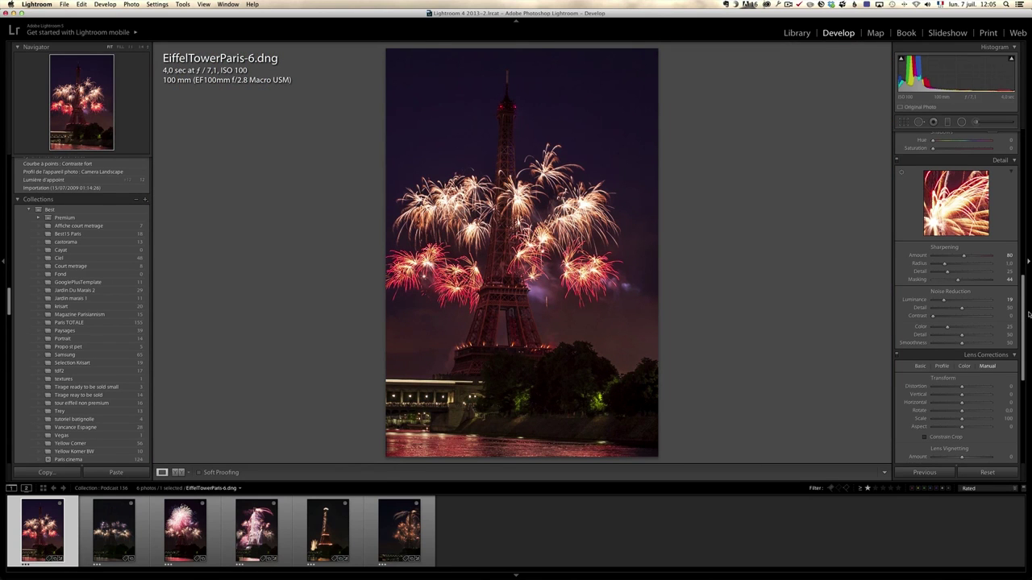
Step: Enable lens profile corrections and apply Auto Upright to the photo
scroll(968, 322, down, 1)
click(920, 332)
click(919, 343)
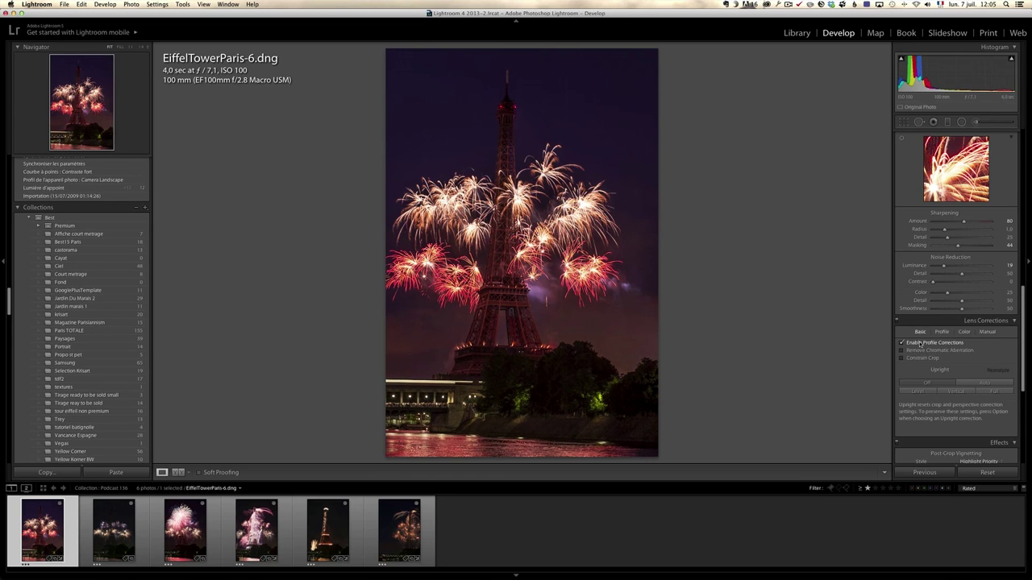
click(993, 384)
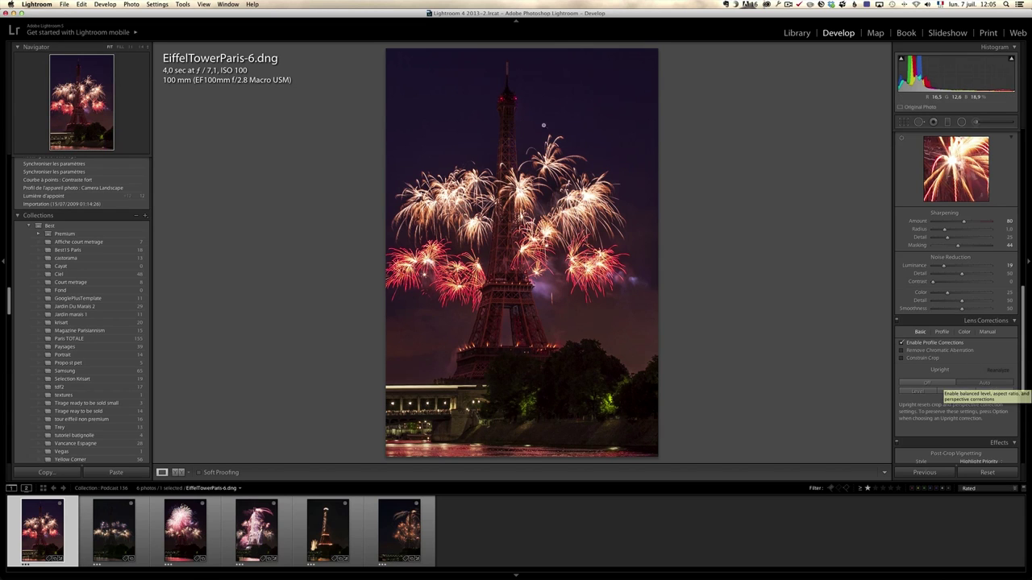
Step: Set Contrast to +13, Vibrance to +43 and warm Temp to 4778
scroll(974, 229, up, 10)
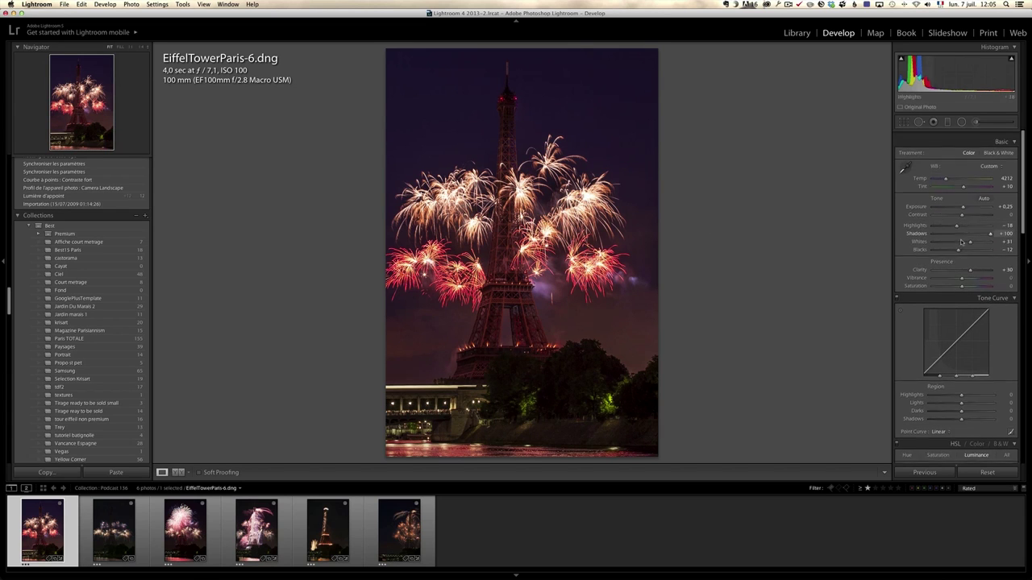
click(968, 273)
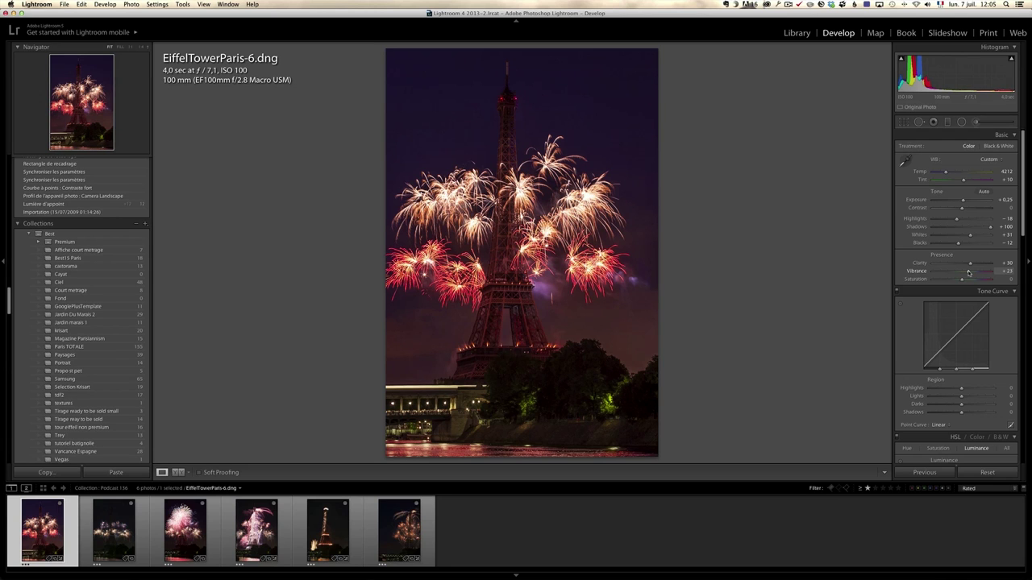
drag(963, 210, 966, 211)
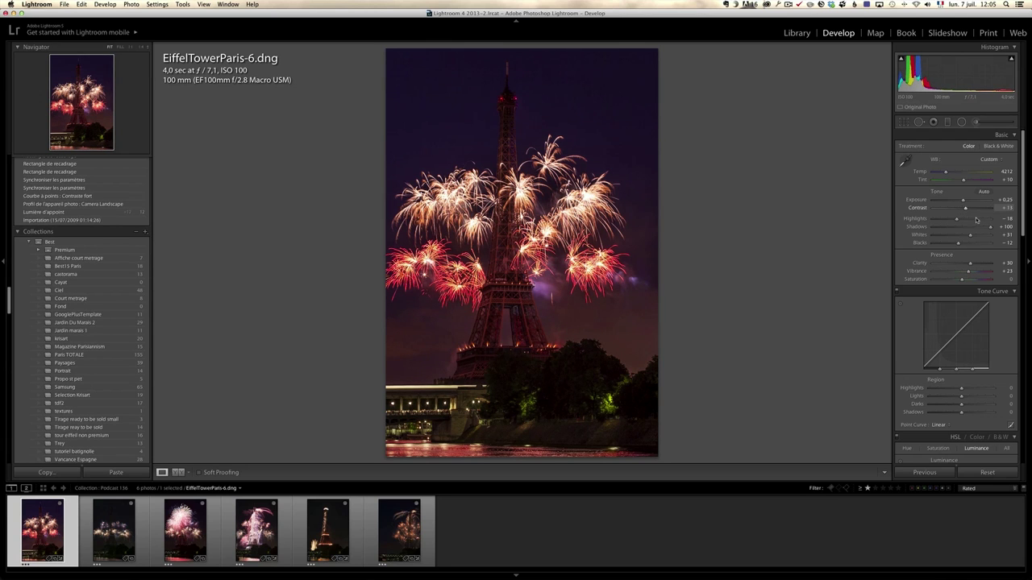
drag(967, 272, 973, 273)
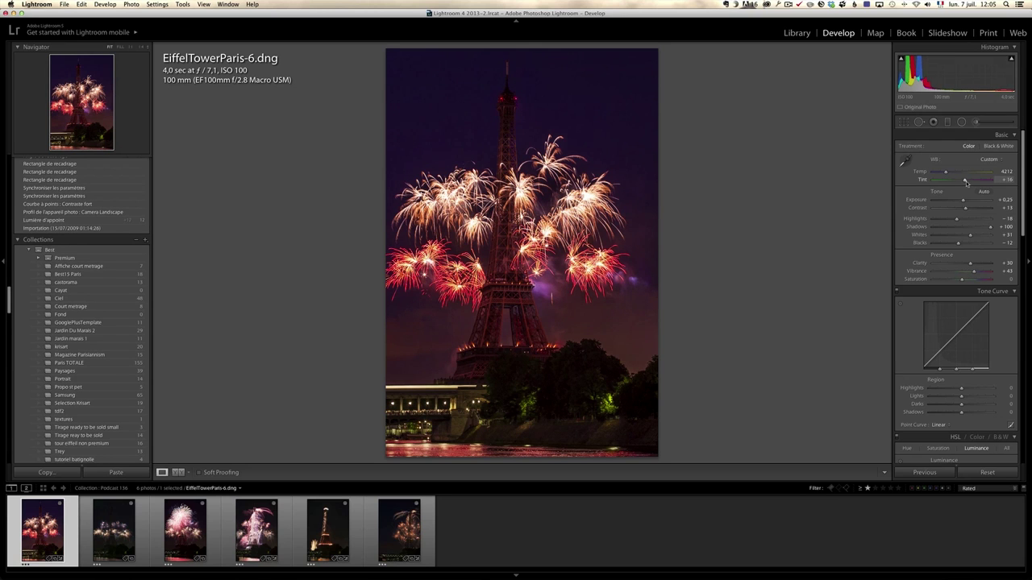
drag(947, 173, 949, 174)
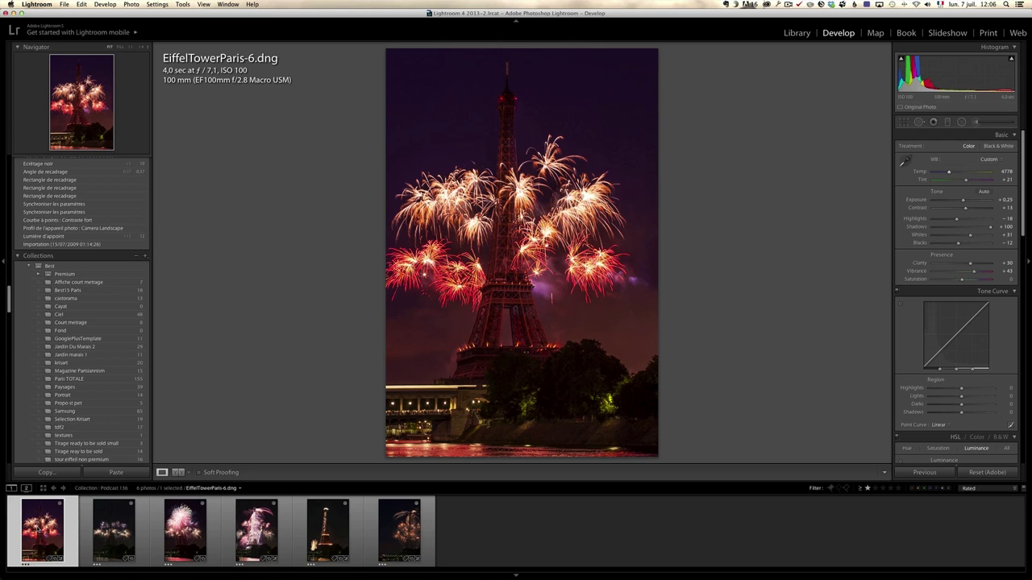
Step: Copy all of EiffelTowerParis-6's develop settings with every option checked
key(super+shift+c)
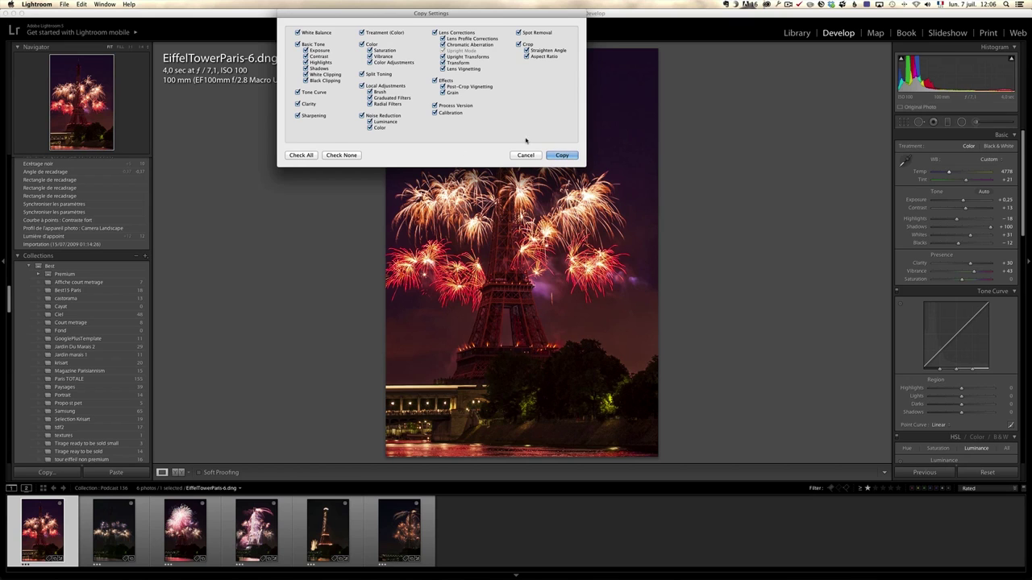
click(562, 156)
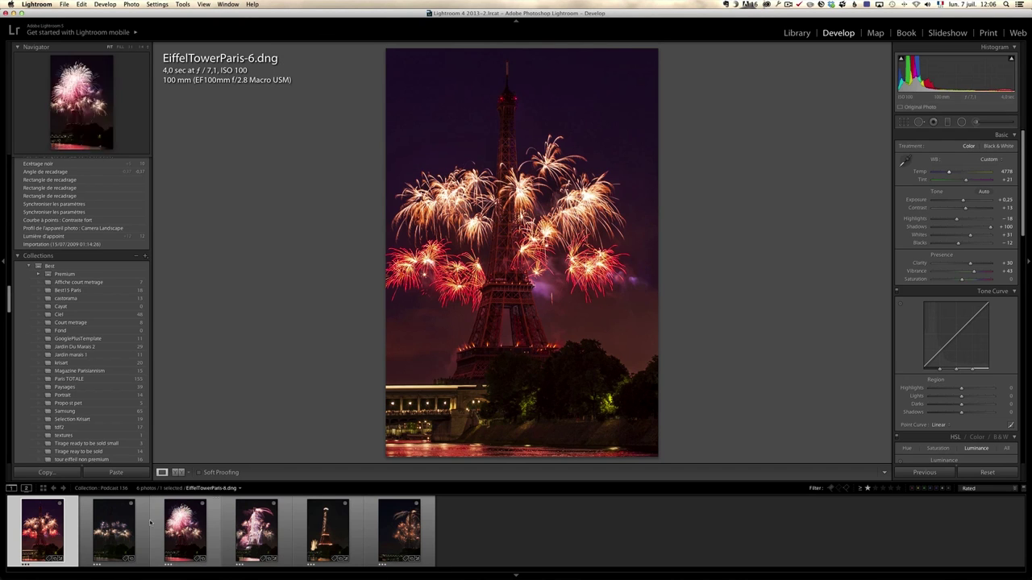
Step: Paste the develop settings onto EiffelTowerParis-7 and crop the riverbank off the bottom
click(118, 524)
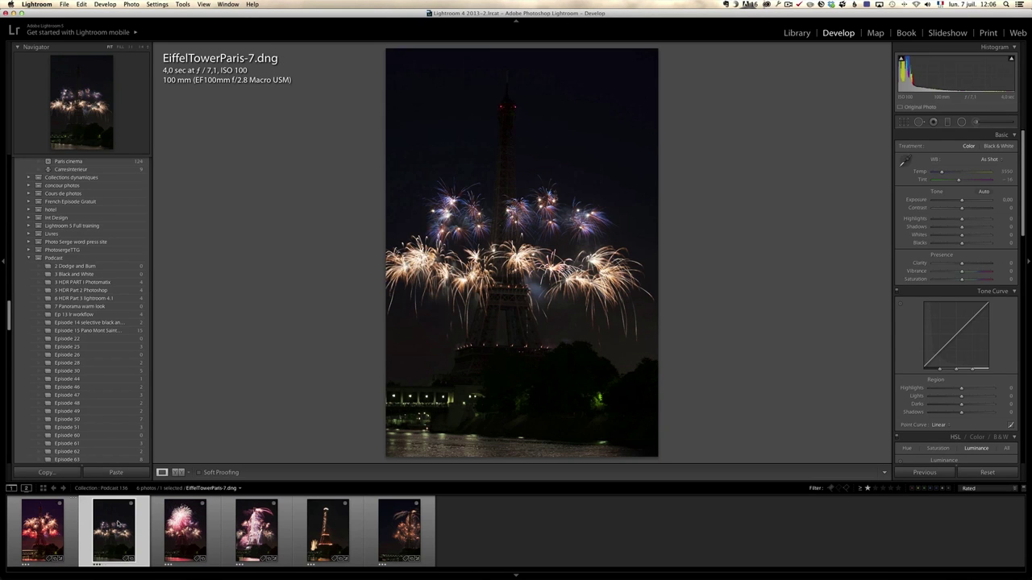
key(super+shift+v)
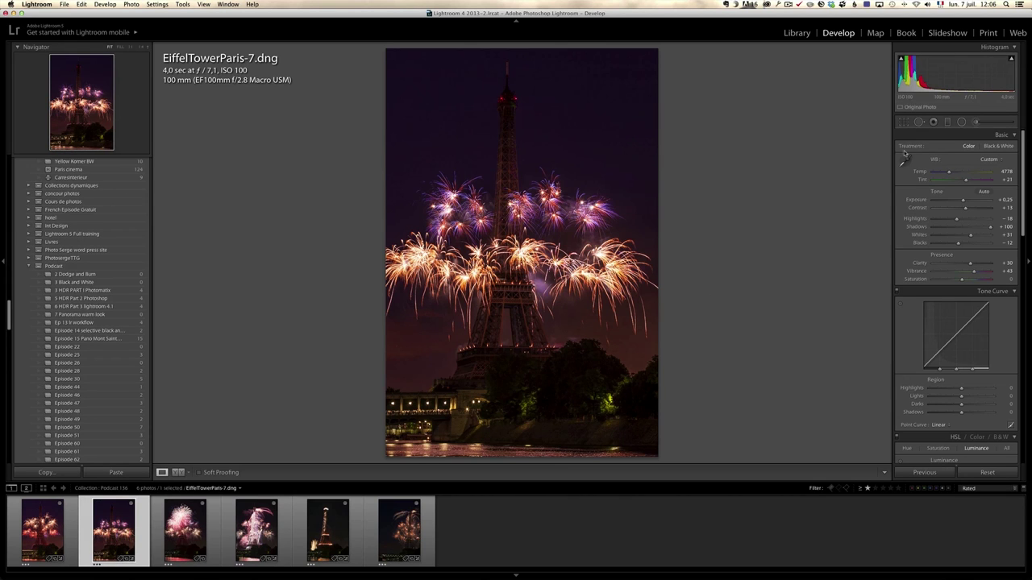
click(903, 122)
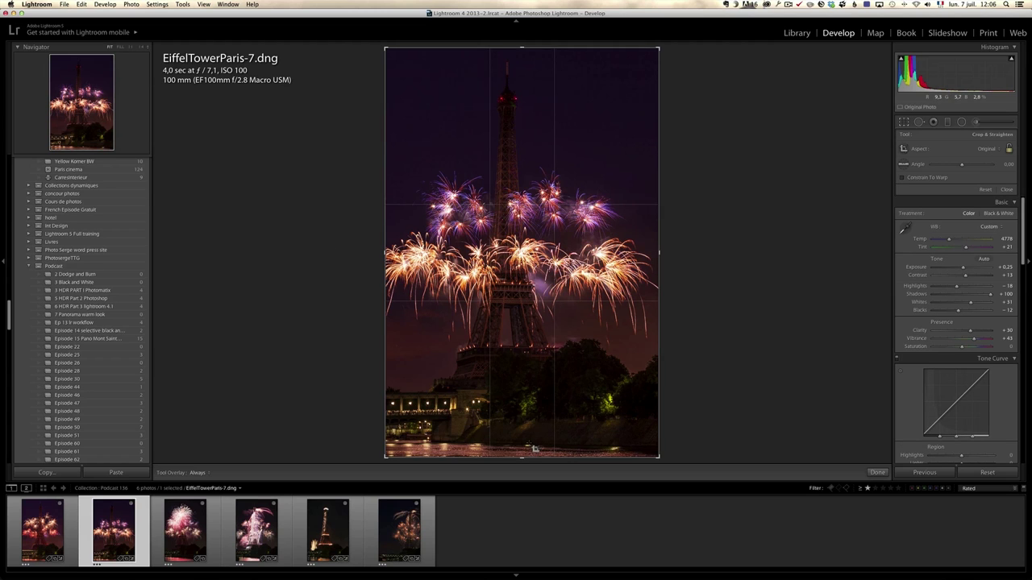
drag(522, 457, 524, 400)
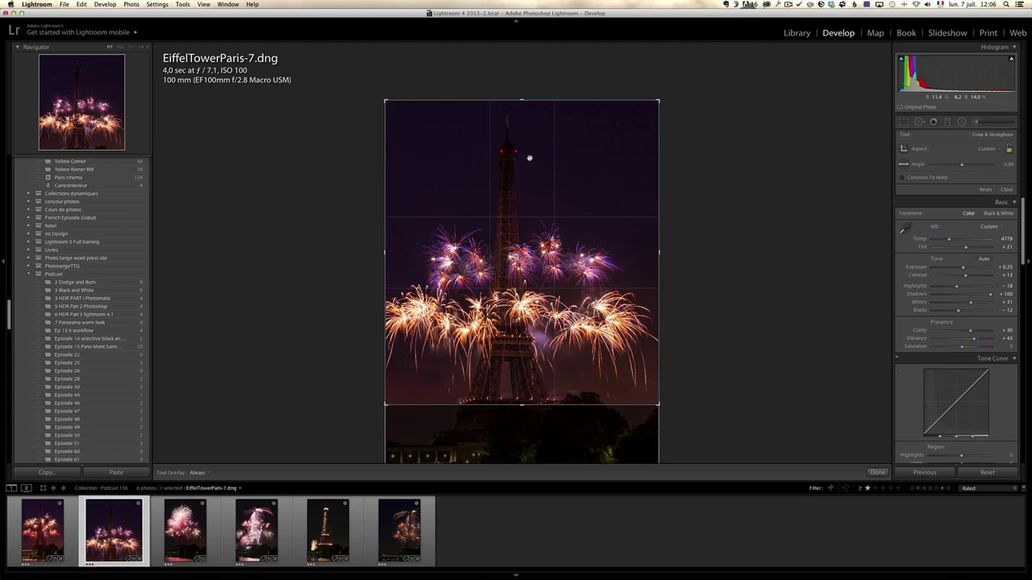
key(Return)
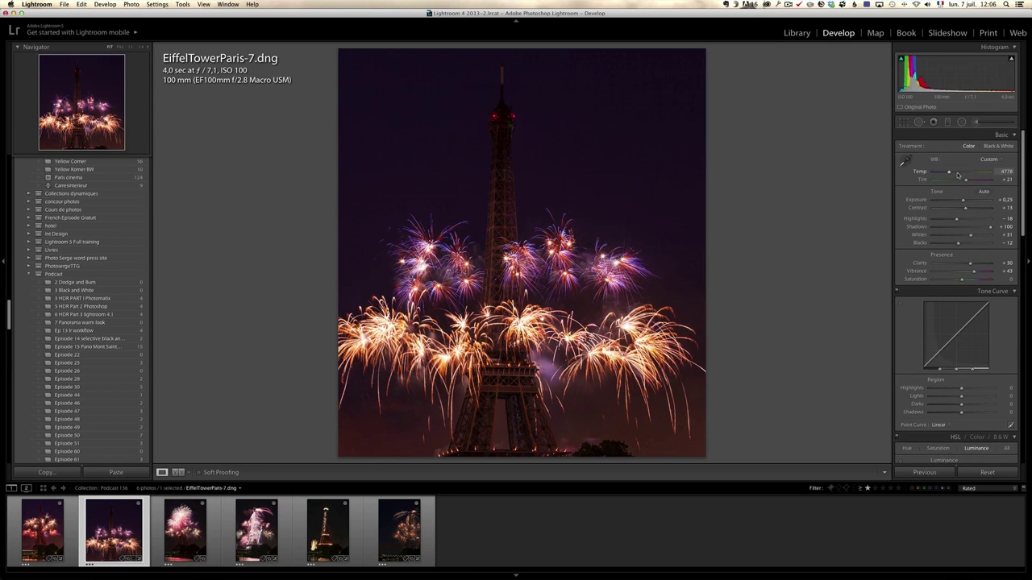
Step: Retune its white balance to Temp 5010, Tint +42, then move to EiffelTowerParis-8
drag(953, 173, 952, 173)
drag(954, 174, 950, 174)
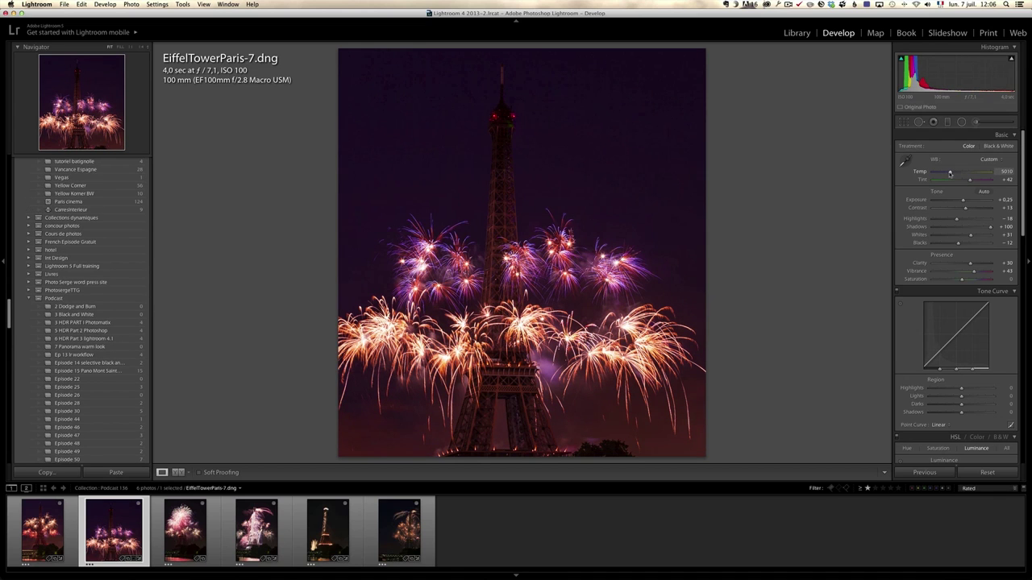
click(179, 538)
Step: Paste the copied develop settings onto EiffelTowerParis-8 and lower Tint slightly
key(shift)
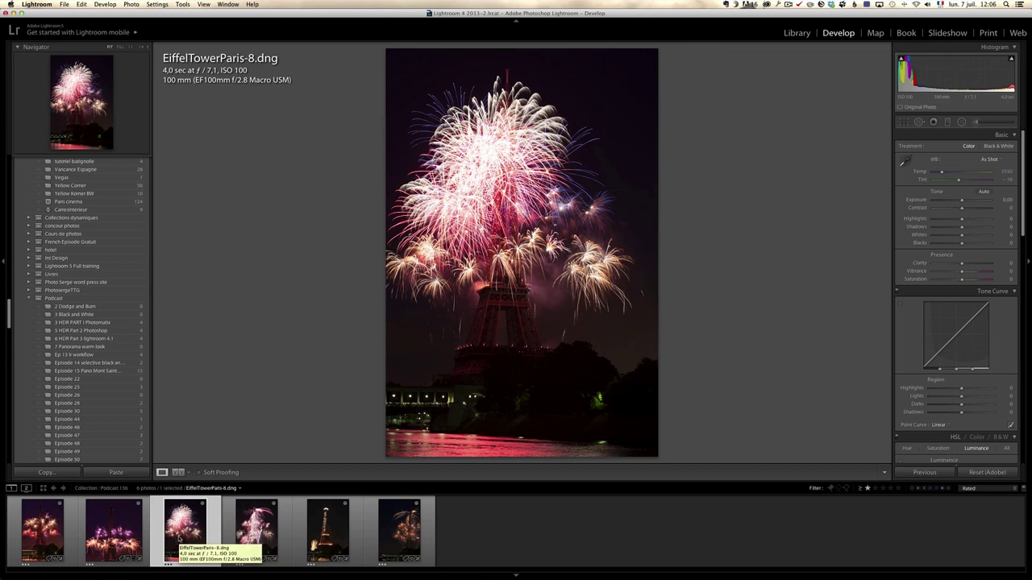
key(super+shift+v)
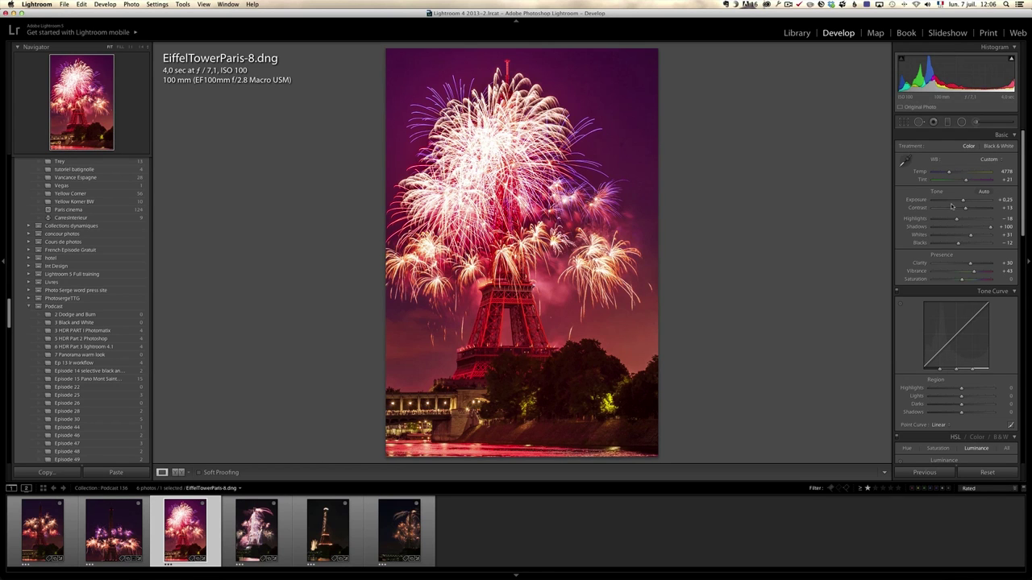
drag(966, 181, 946, 173)
Step: Apply Tungsten white balance, then nudge Temp to a custom 3550 with Tint +13
click(988, 160)
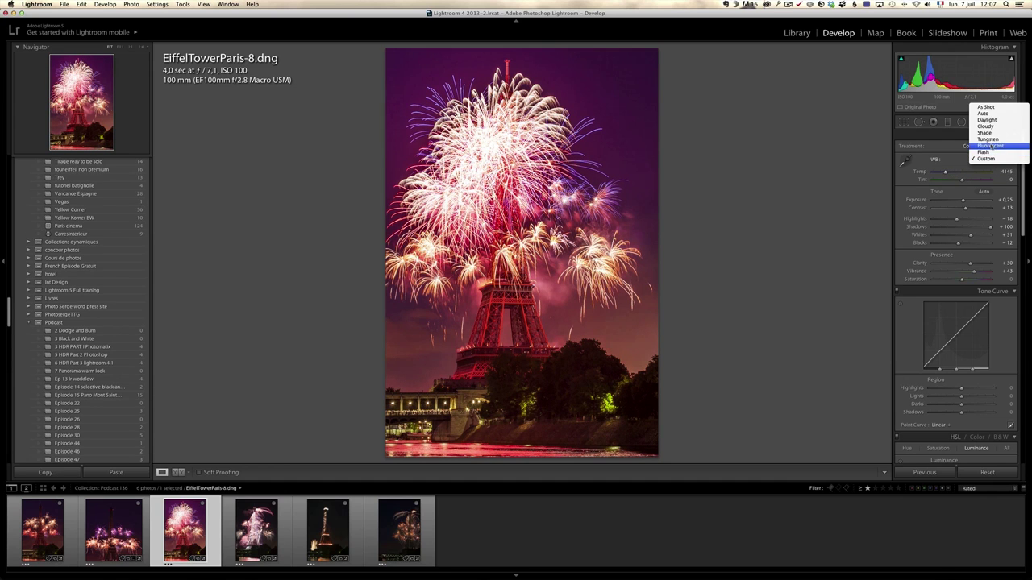
click(992, 139)
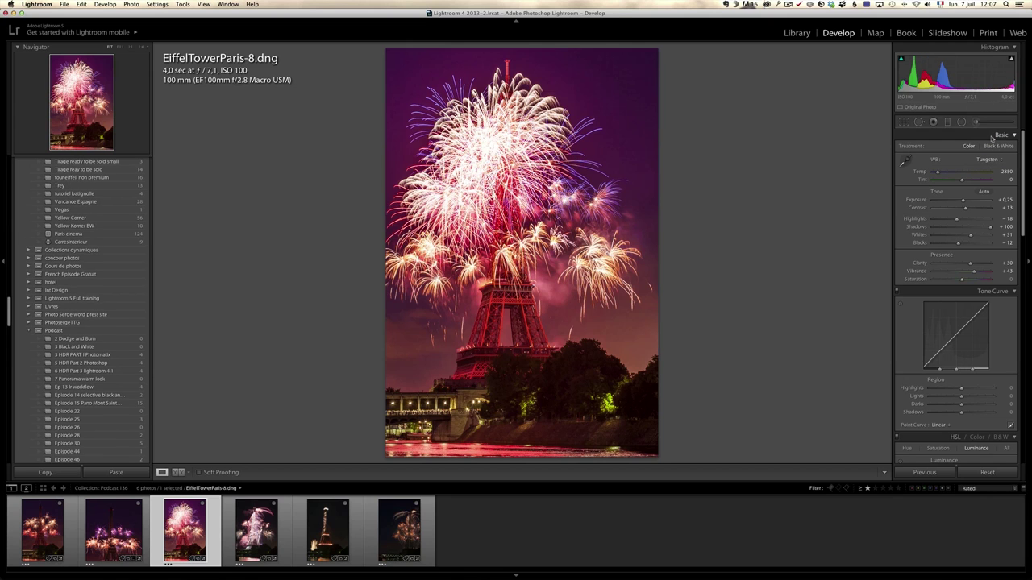
drag(939, 173, 964, 181)
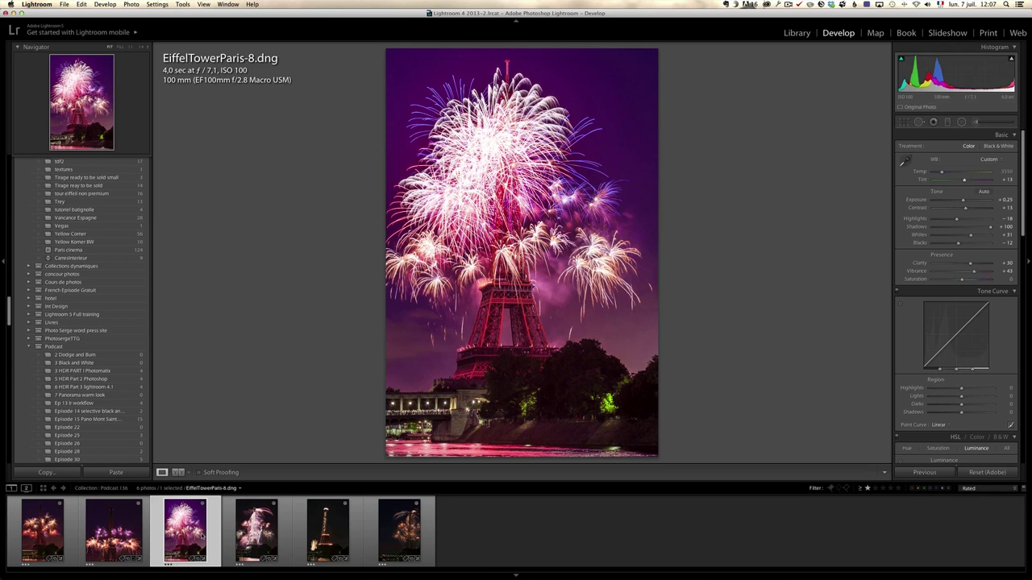
key(super+shift+c)
Step: Copy the current develop settings and paste them onto EiffelTowerParis-9
click(562, 156)
click(256, 532)
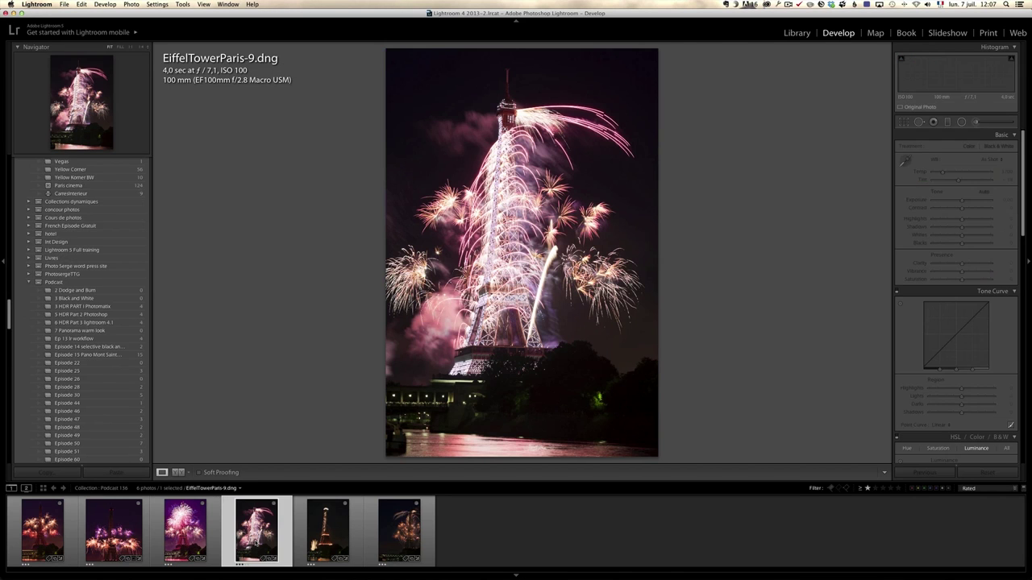
key(super+shift+v)
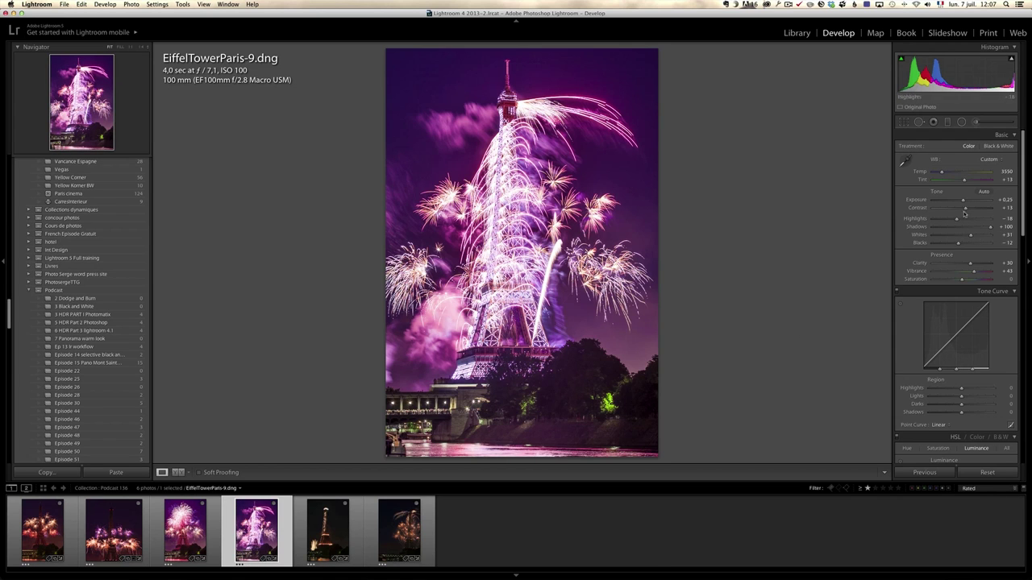
Step: Set Exposure +0.05, Temp 3949, Tint -5 and Highlights -21, then open EiffelTowerParis-10
drag(964, 203, 949, 221)
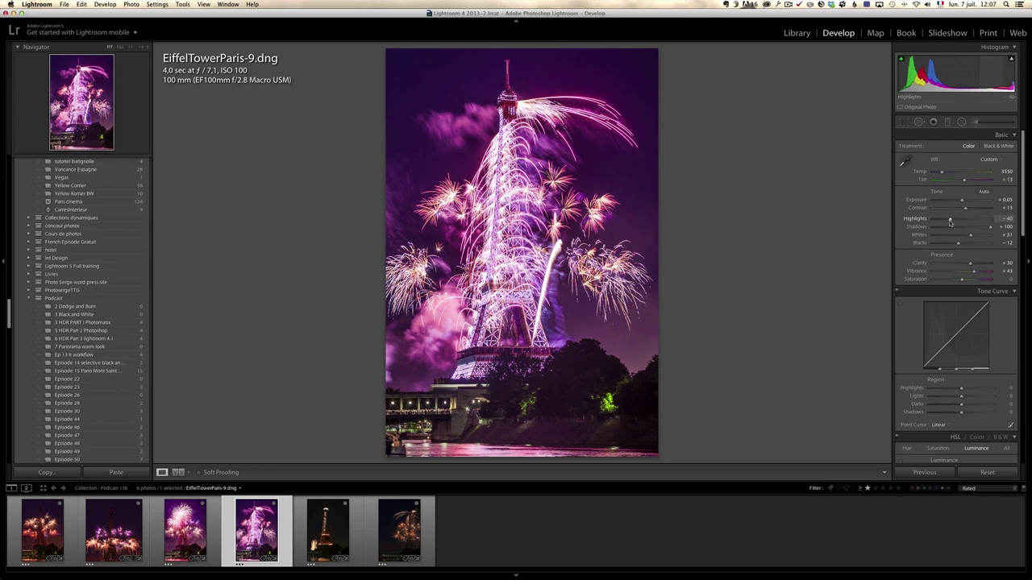
drag(942, 173, 965, 179)
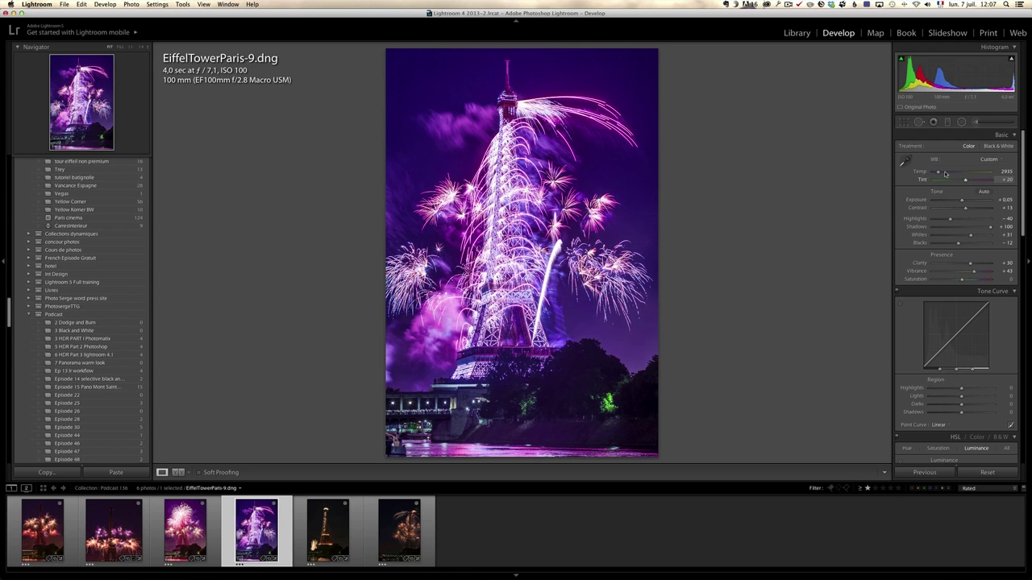
double_click(946, 174)
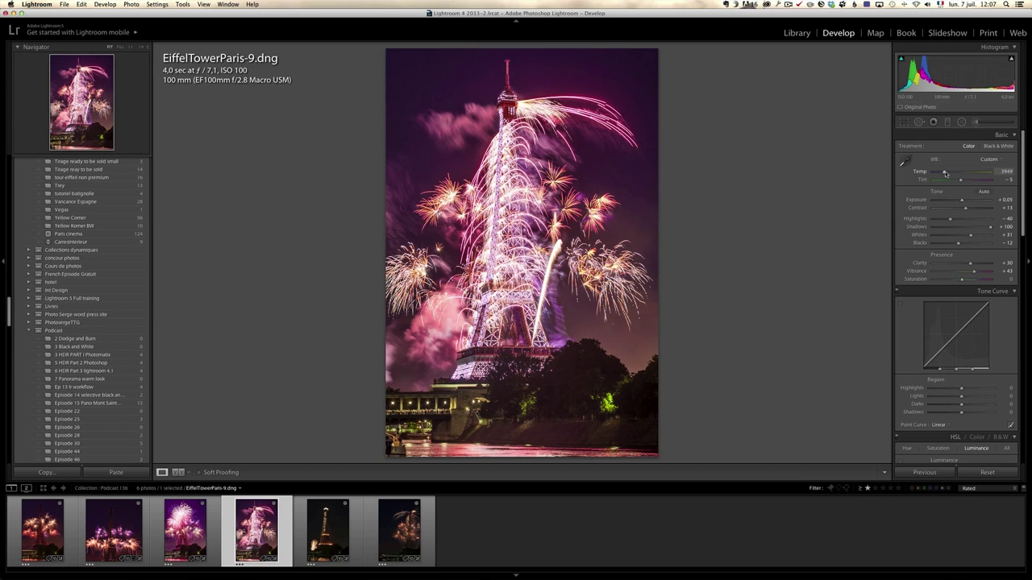
drag(951, 220, 956, 221)
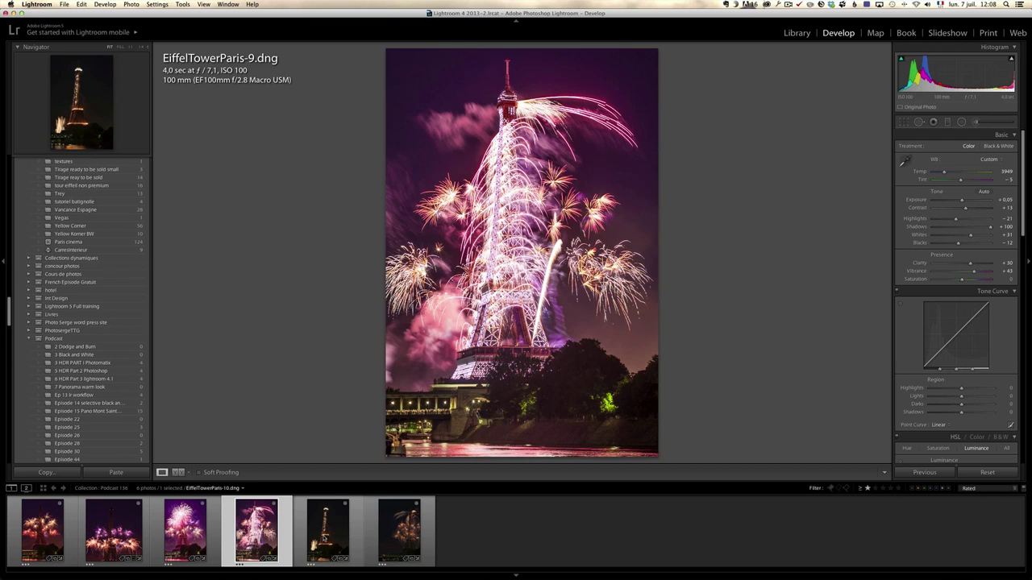
click(325, 541)
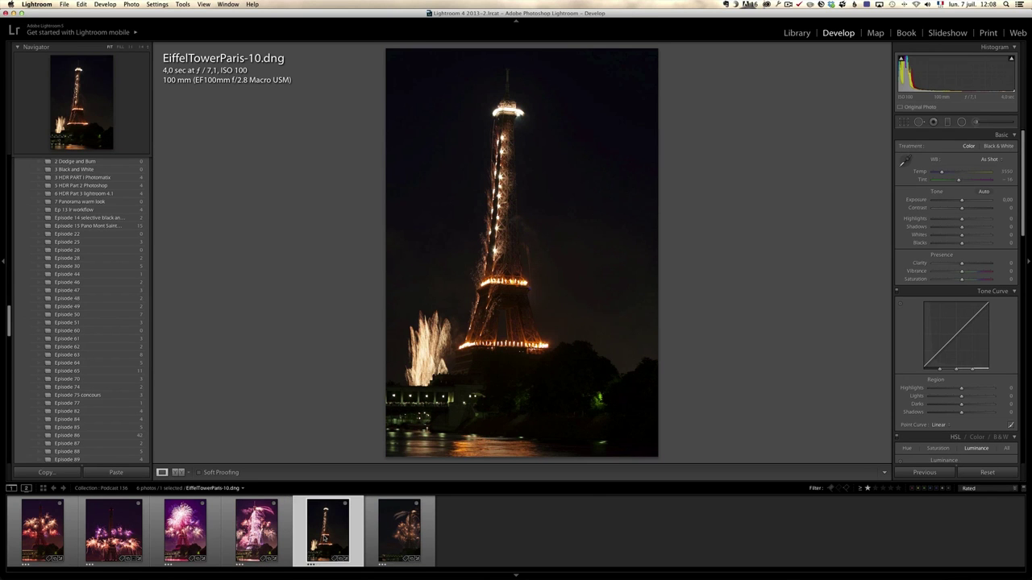
Step: Paste the develop settings onto EiffelTowerParis-10 and check the tower detail at 1:1
key(super+shift+v)
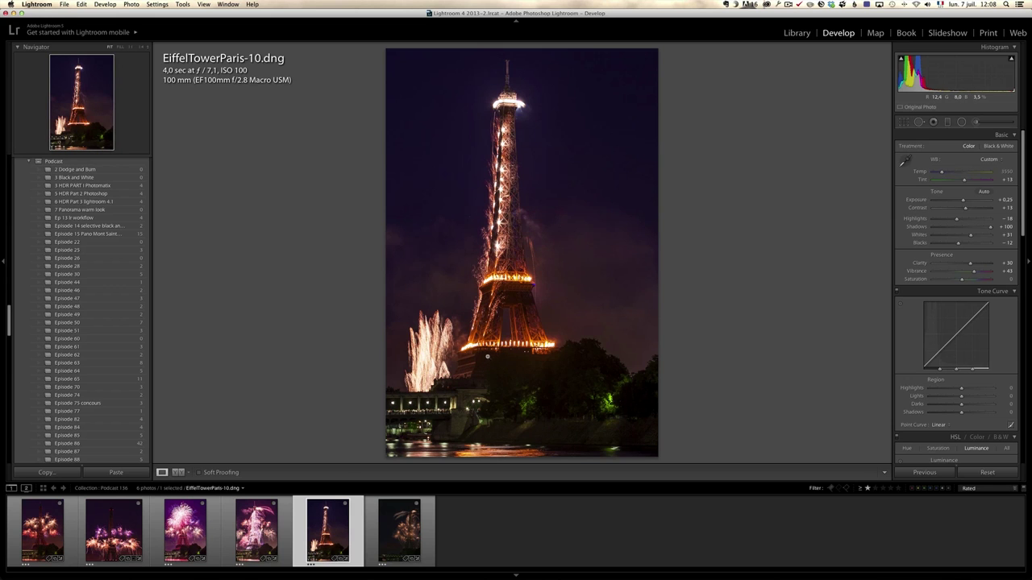
click(446, 394)
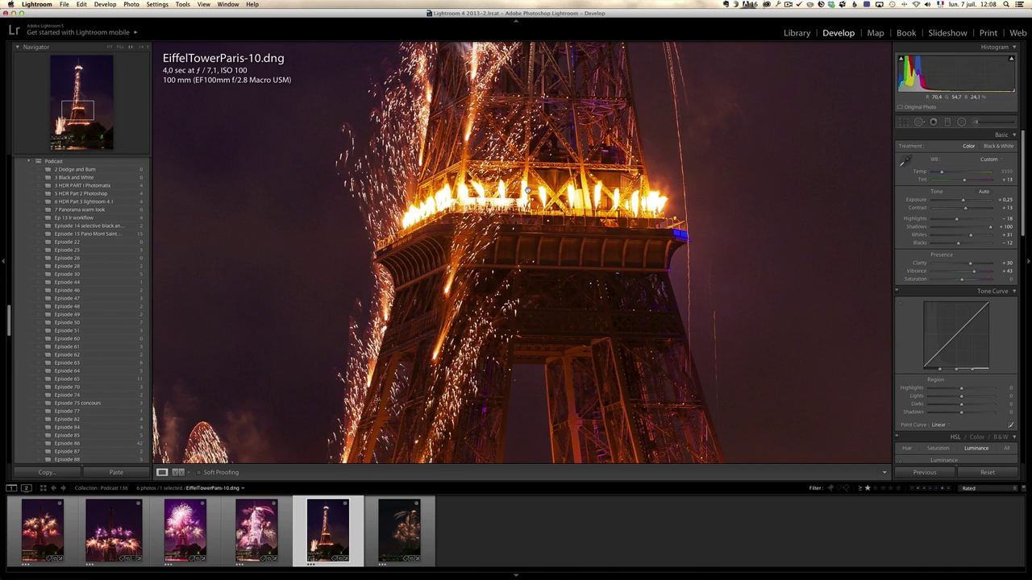
click(526, 187)
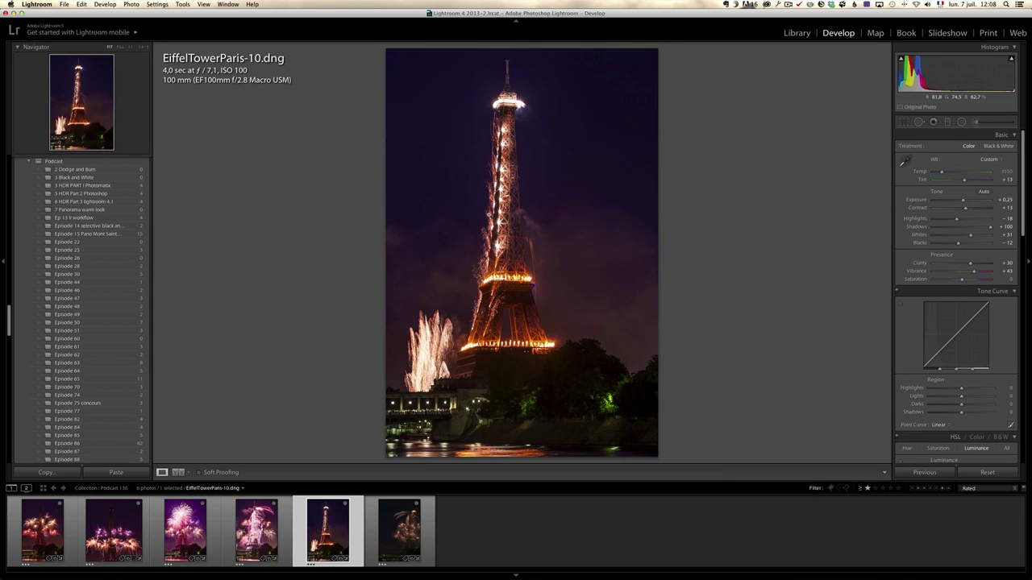
Step: Paste the settings onto EiffelTowerParis-3, inspect it at full size, then return to EiffelTowerParis-6
click(392, 524)
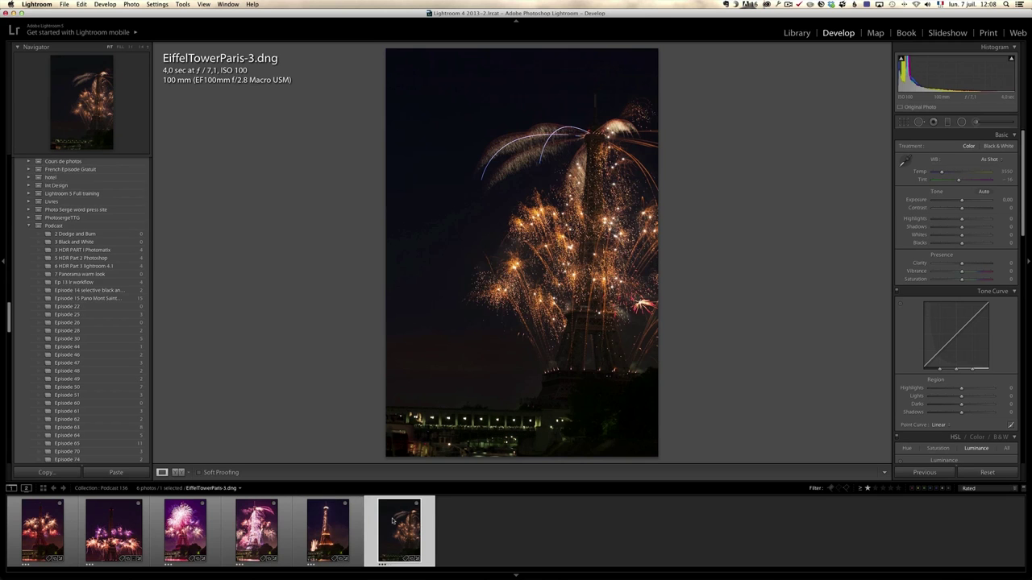
key(super+shift+v)
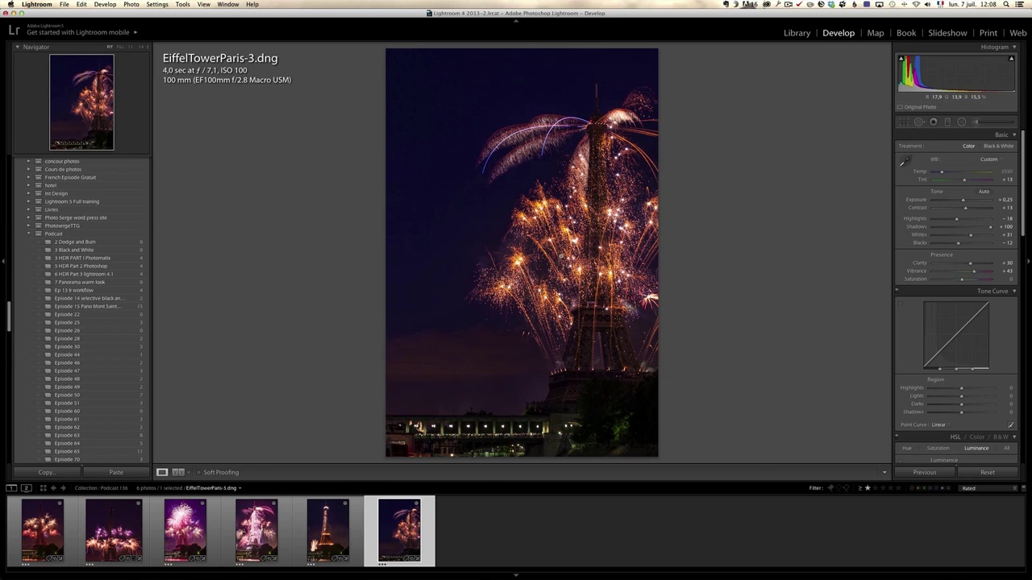
click(601, 254)
click(603, 254)
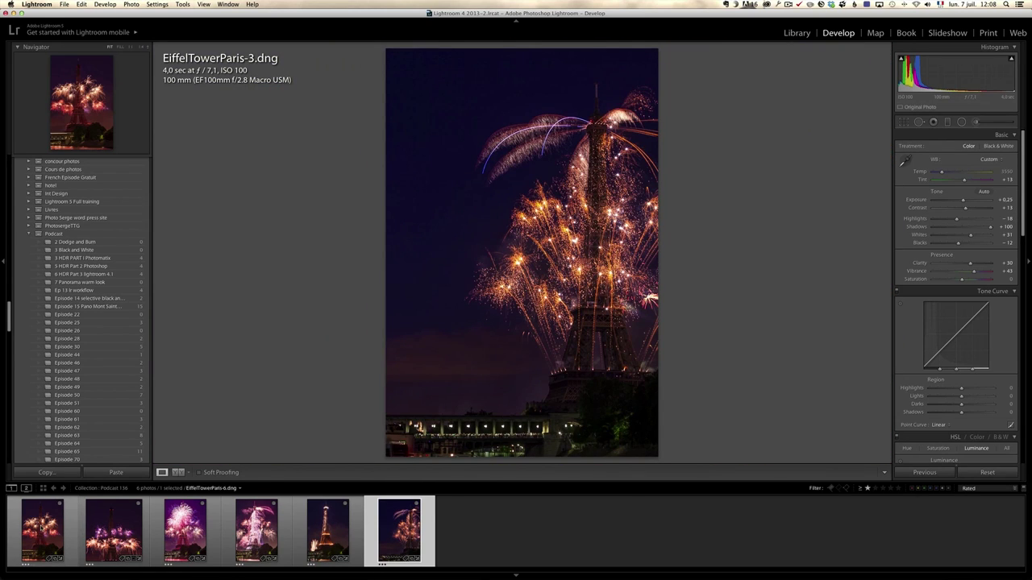
click(42, 531)
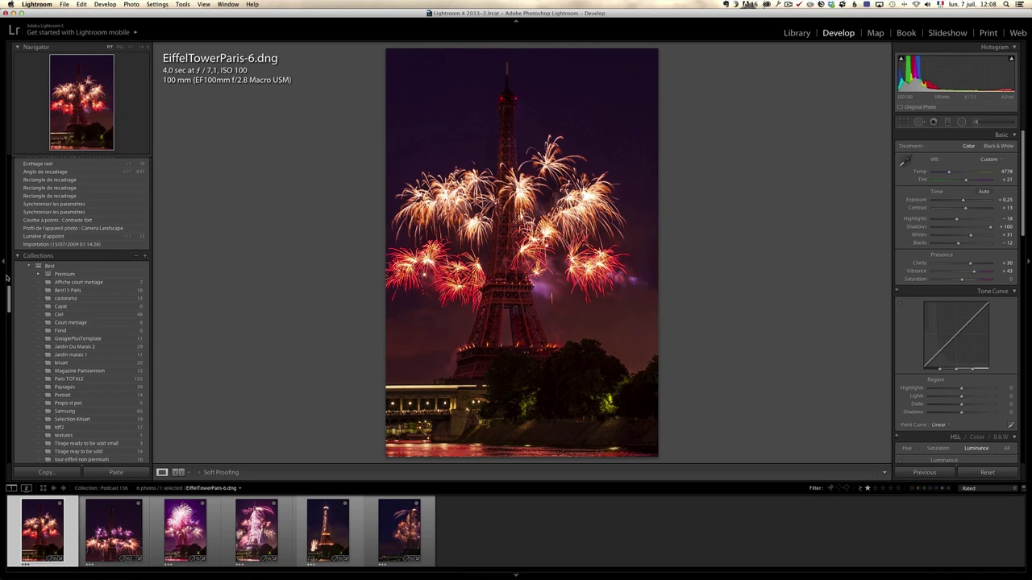
Step: Hide the left panel and review photos 7, 8, 9, 10 and 3, ending on EiffelTowerParis-7
click(4, 263)
click(111, 524)
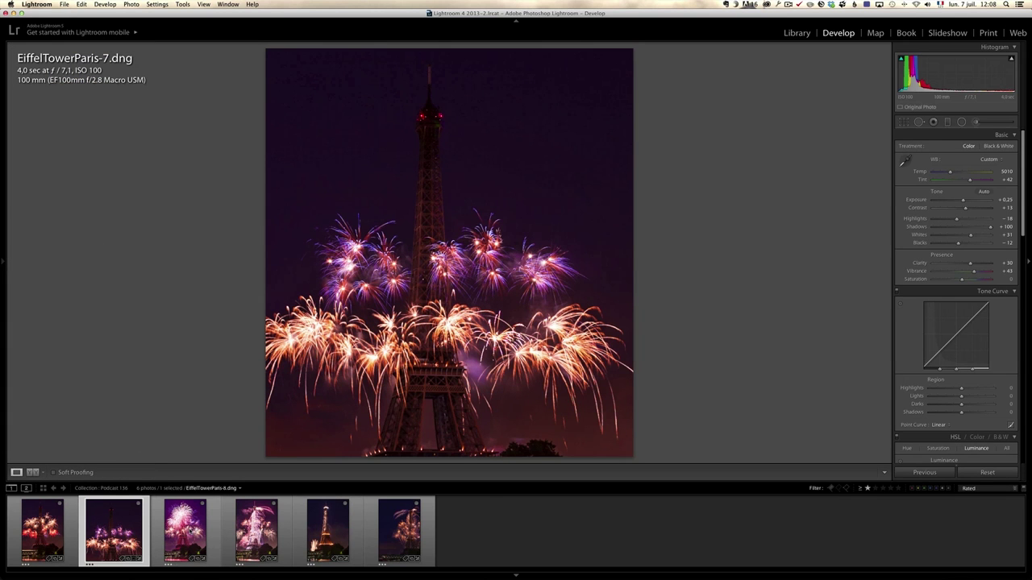
click(185, 529)
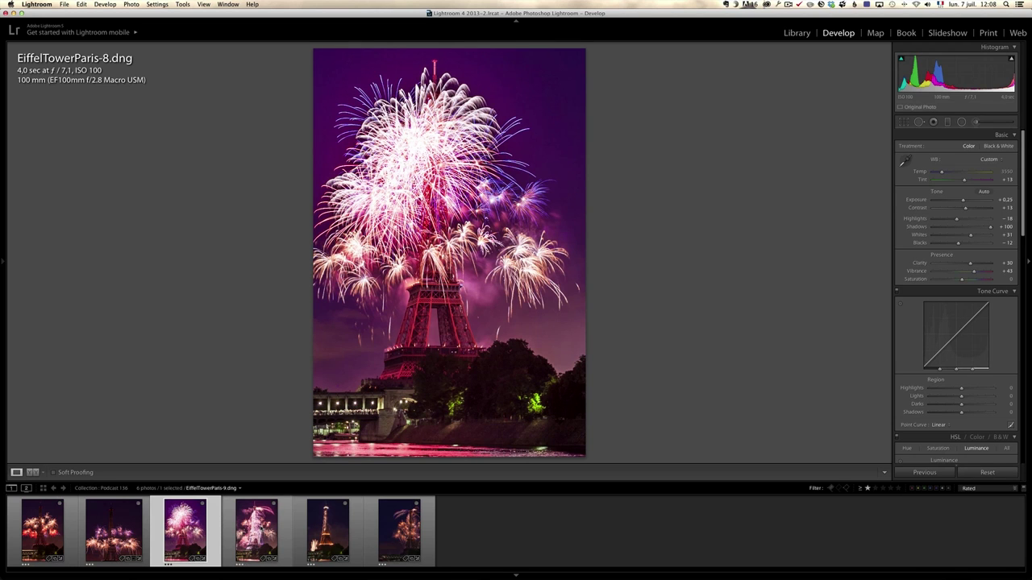
click(257, 530)
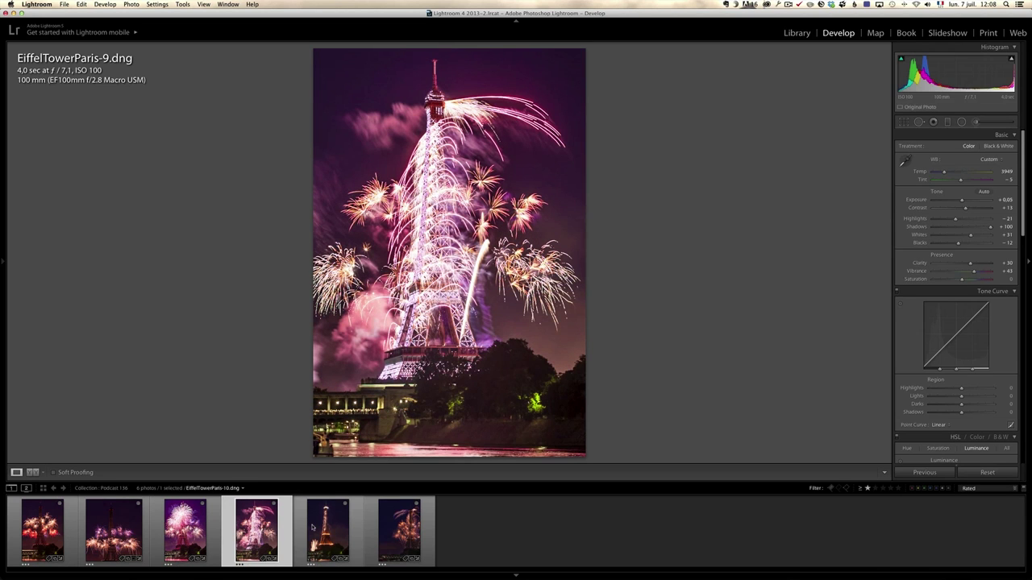
click(332, 529)
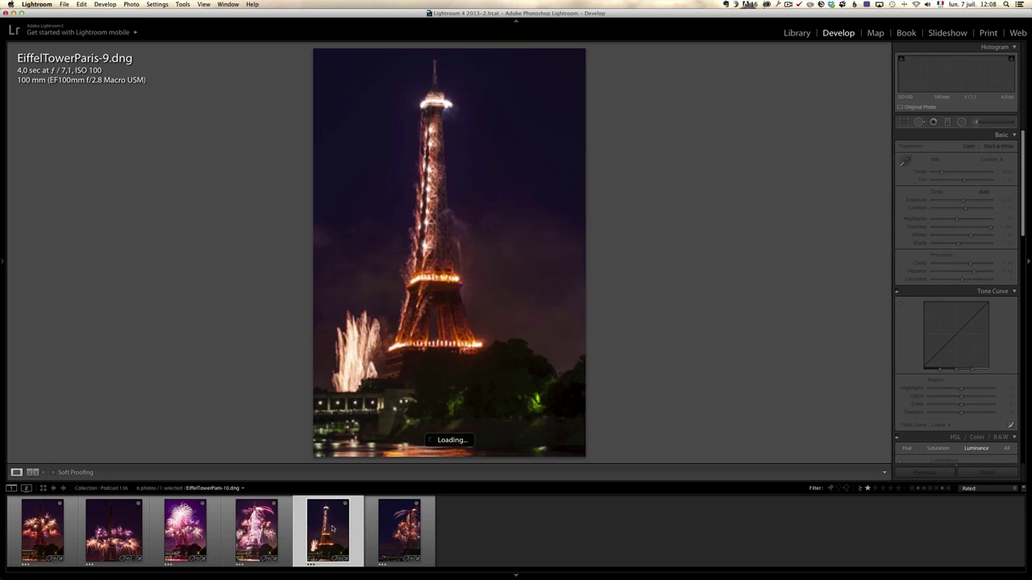
click(384, 531)
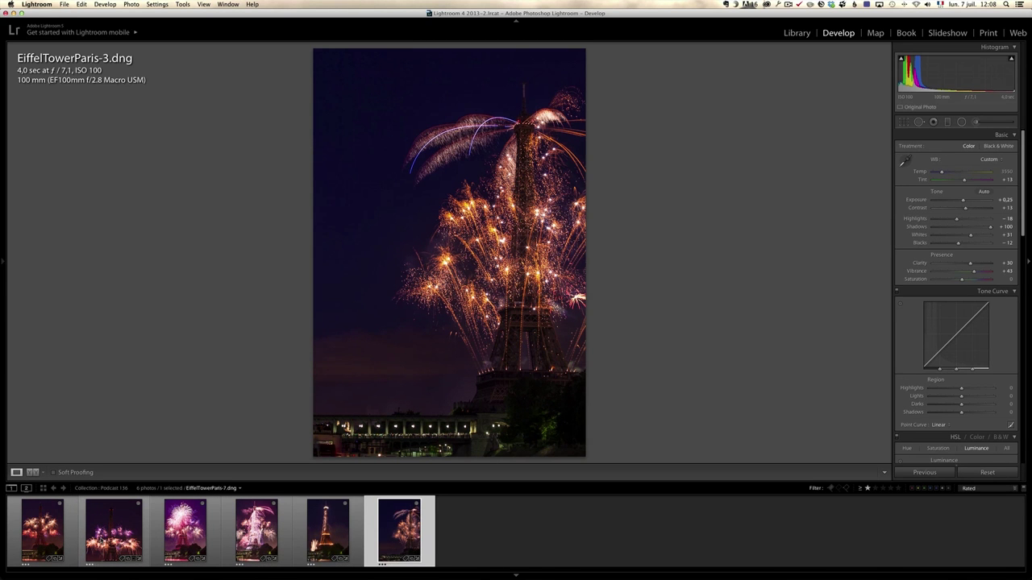
click(114, 531)
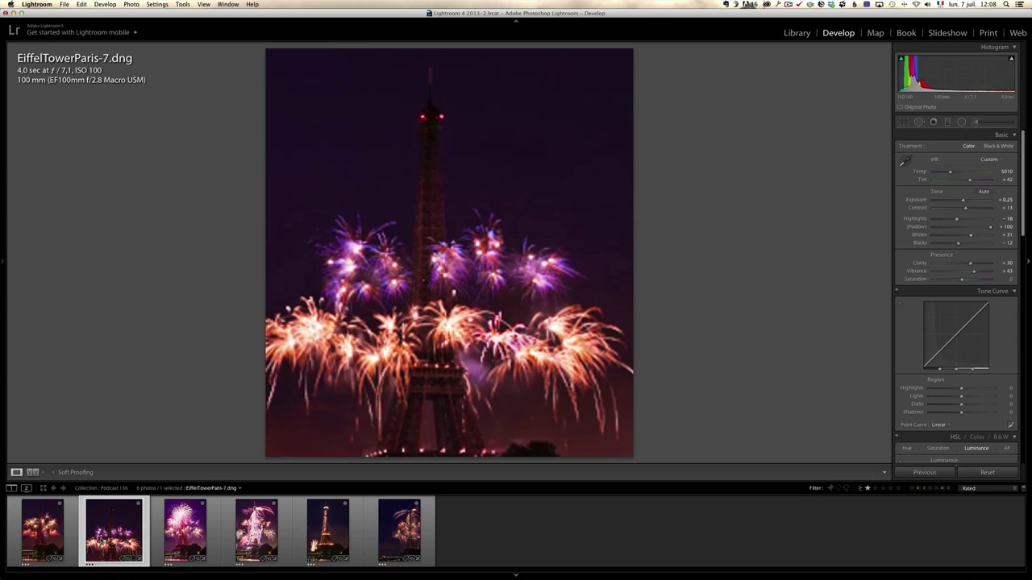